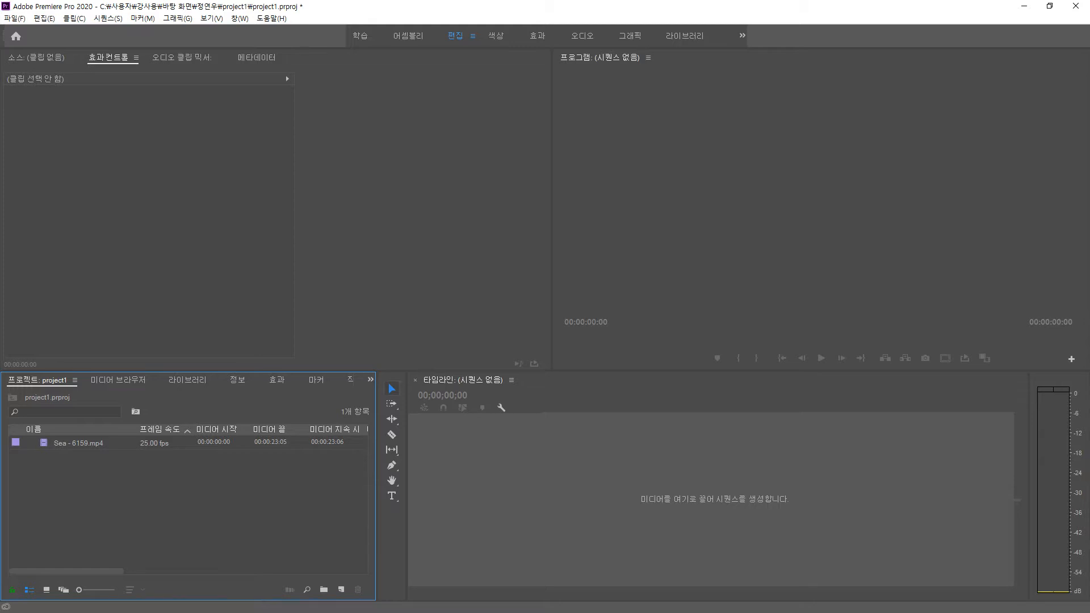
Create a sequence from Sea - 6159.mp4 by placing the clip in the empty timeline
left_click(66, 443)
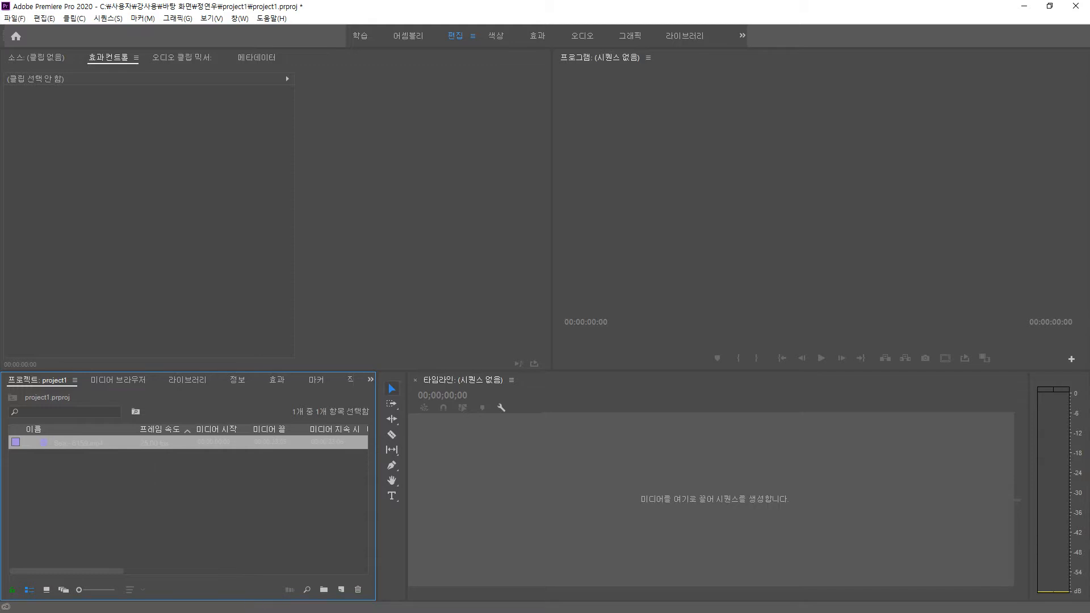
left_click_drag(57, 443, 710, 500)
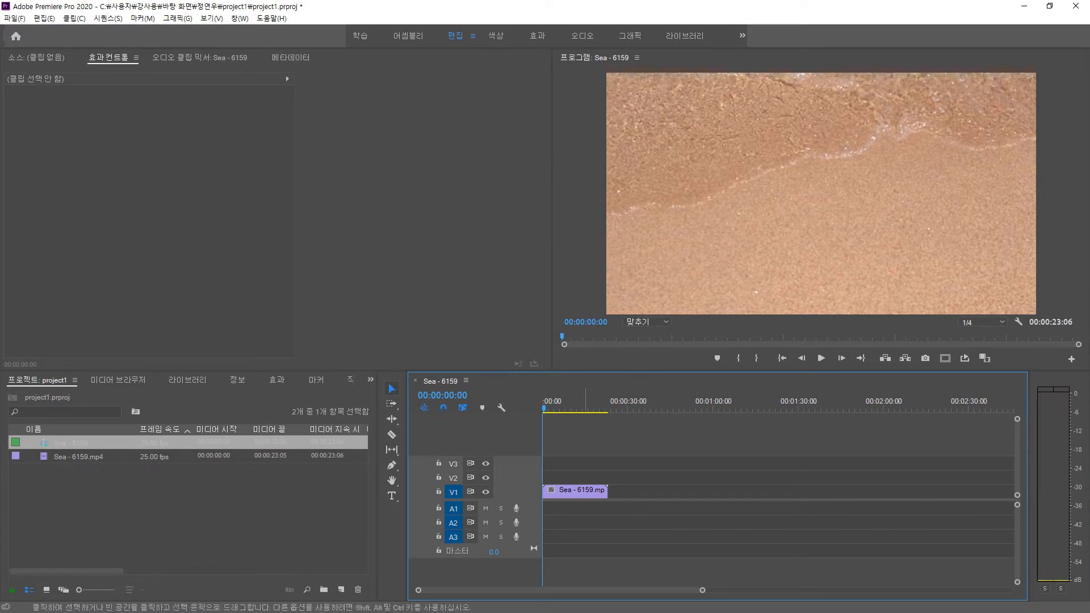
left_click_drag(702, 591, 519, 591)
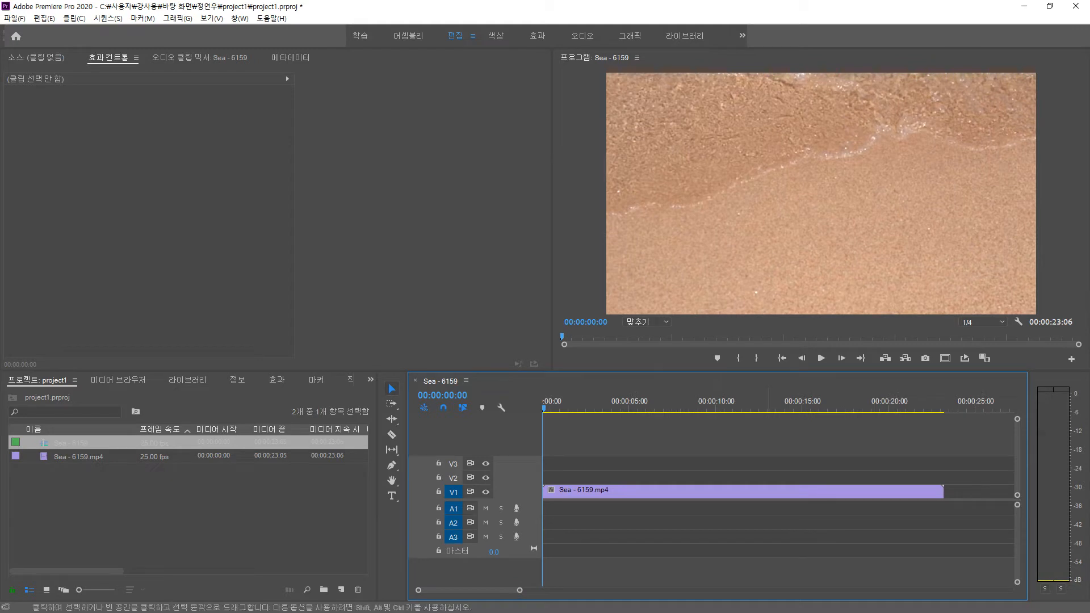
Select the Sea - 6159.mp4 clip in the timeline and examine its built-in motion (동작) and opacity (불투명도) effect properties
left_click(739, 491)
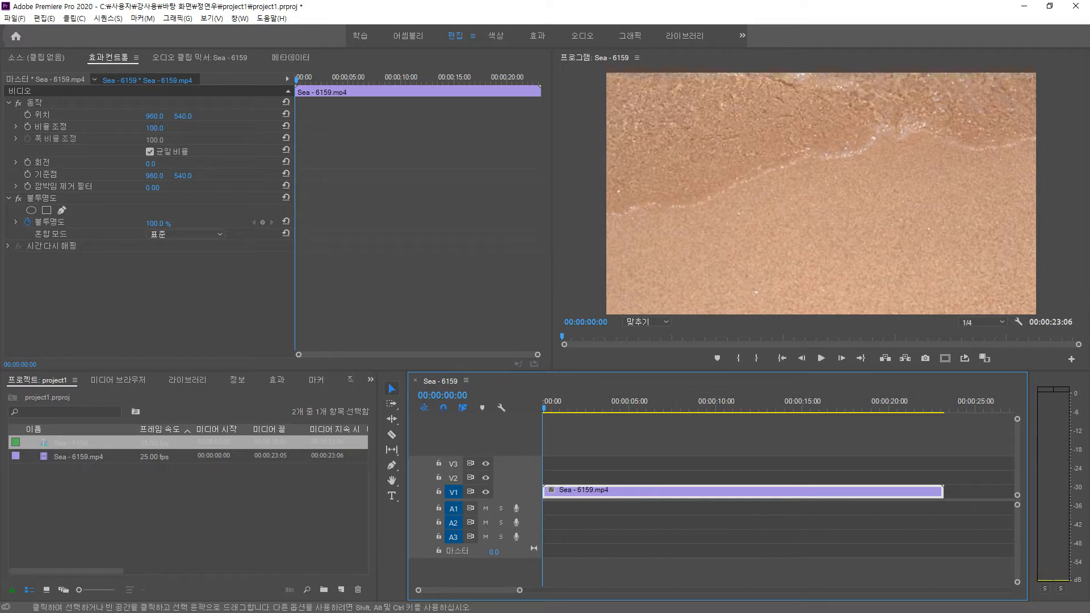
left_click(8, 103)
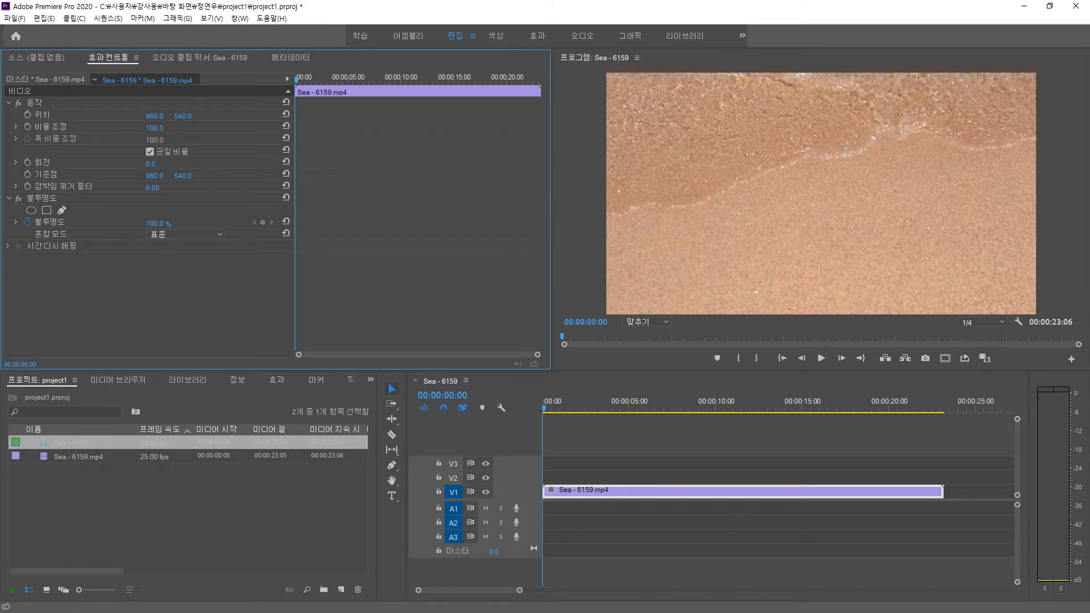
left_click(9, 103)
left_click(9, 198)
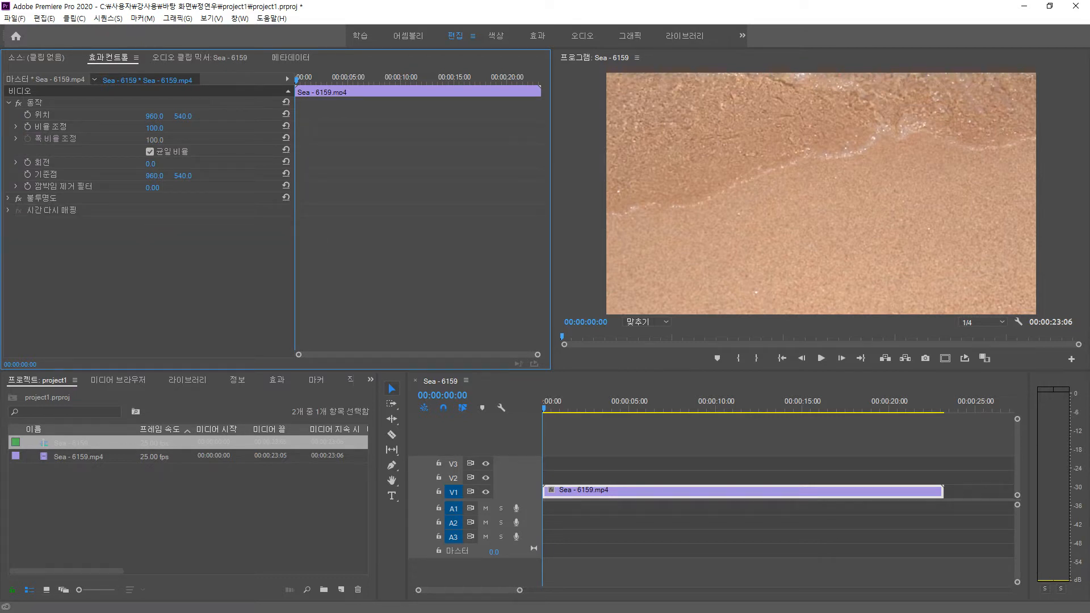
left_click(9, 103)
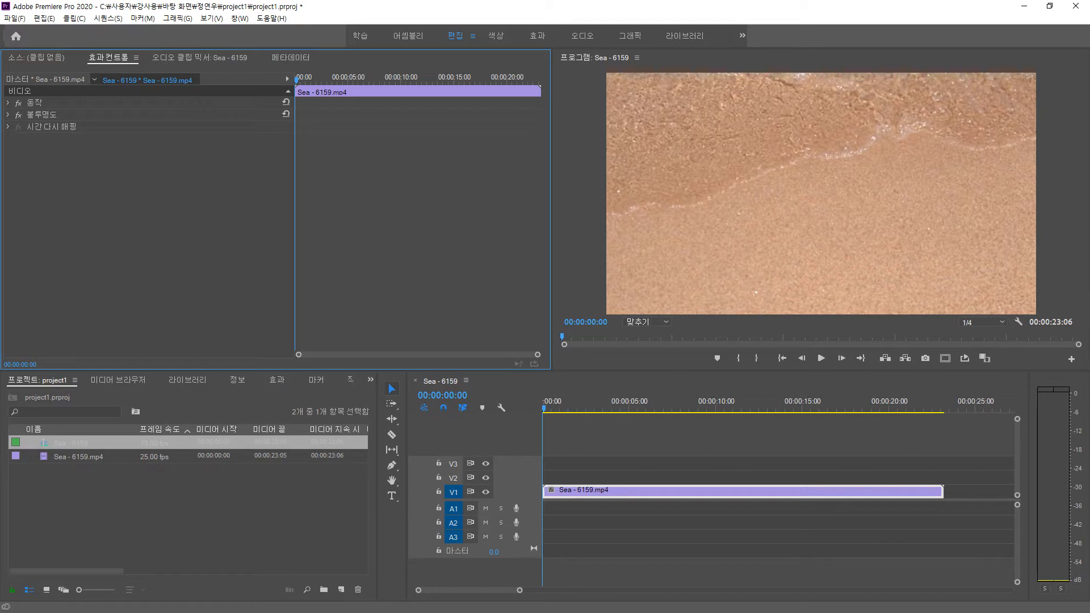
left_click(8, 103)
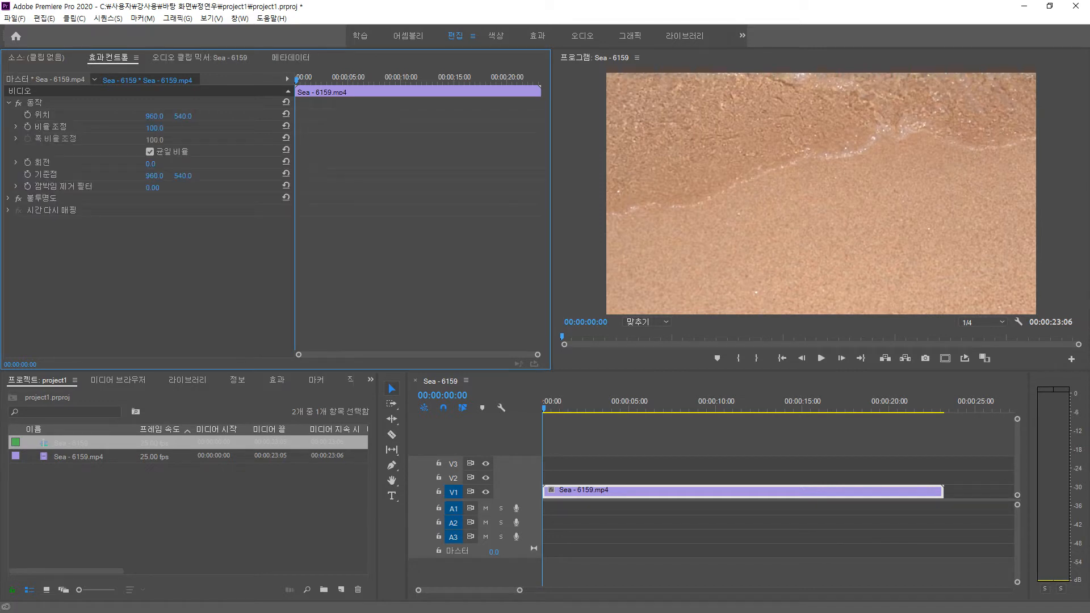
left_click(8, 103)
left_click(9, 103)
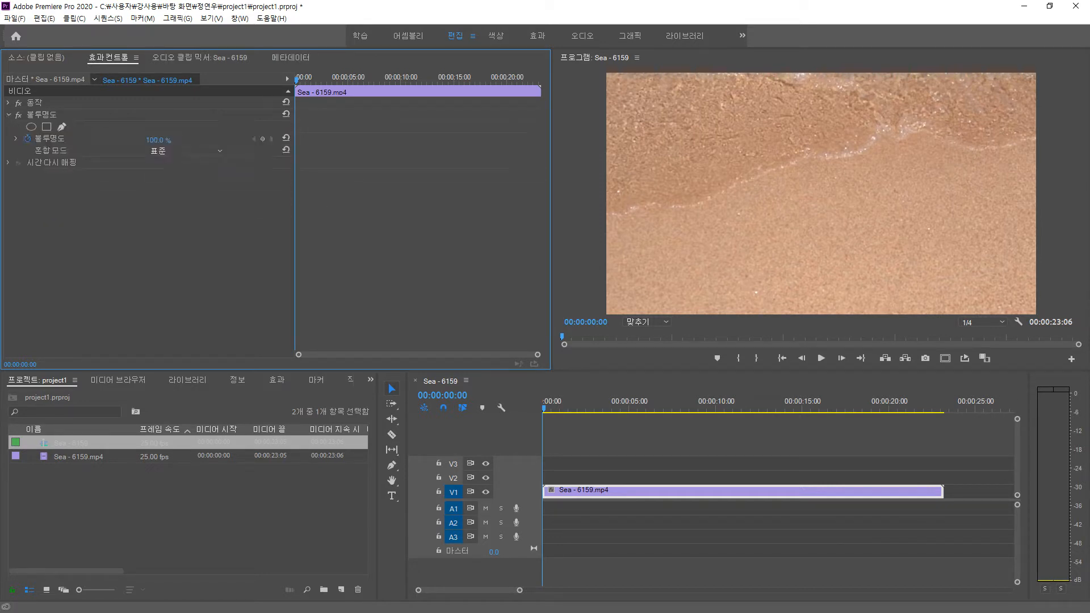
left_click(9, 103)
left_click(8, 103)
left_click(8, 102)
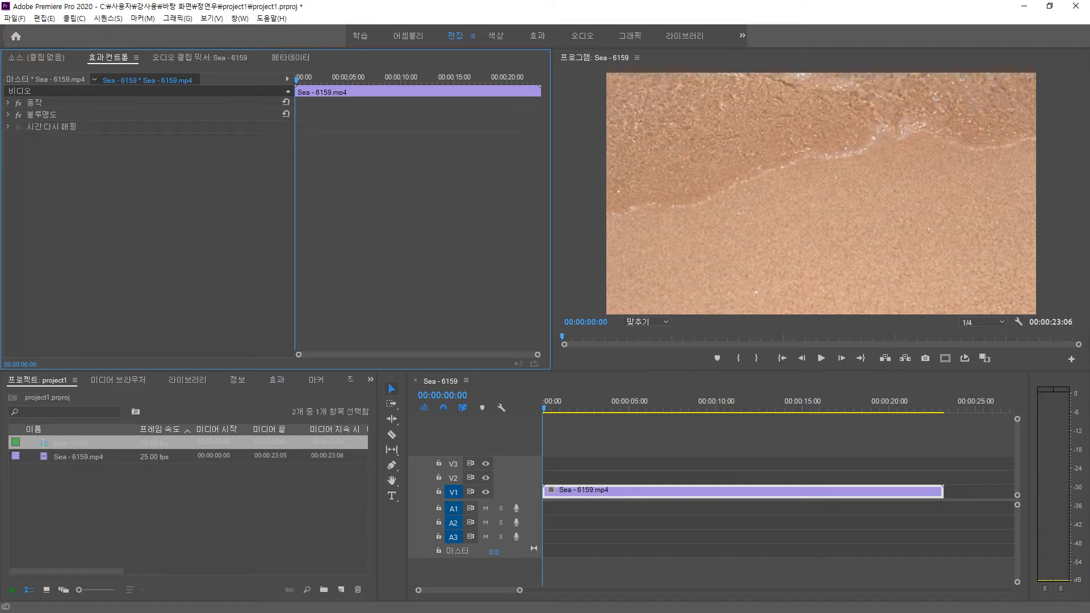
left_click(8, 103)
left_click(9, 103)
Show the Effects (효과) panel
key("shift+7")
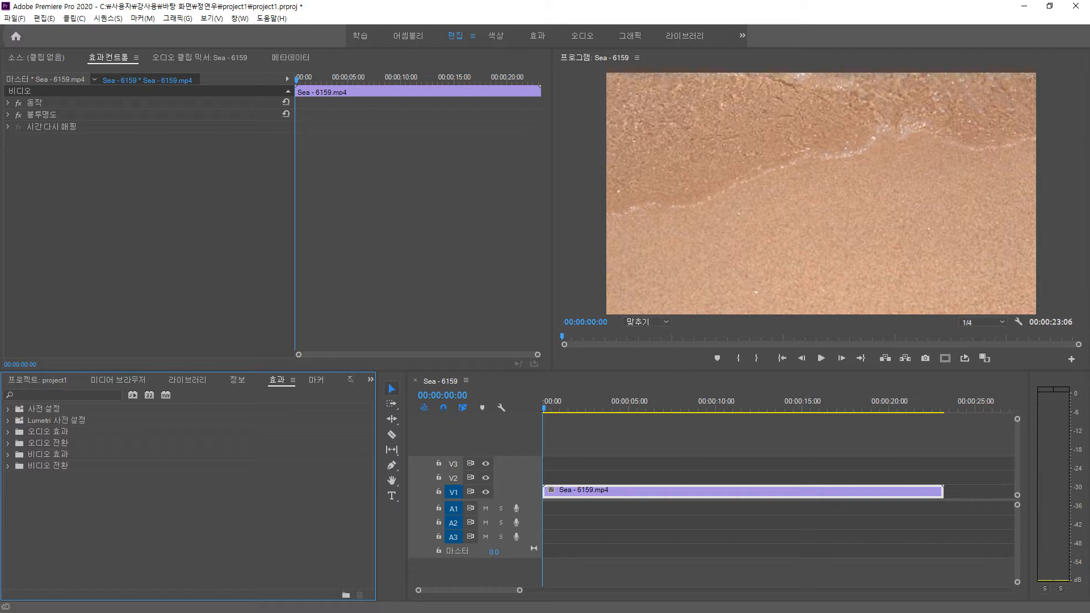
left_click(239, 18)
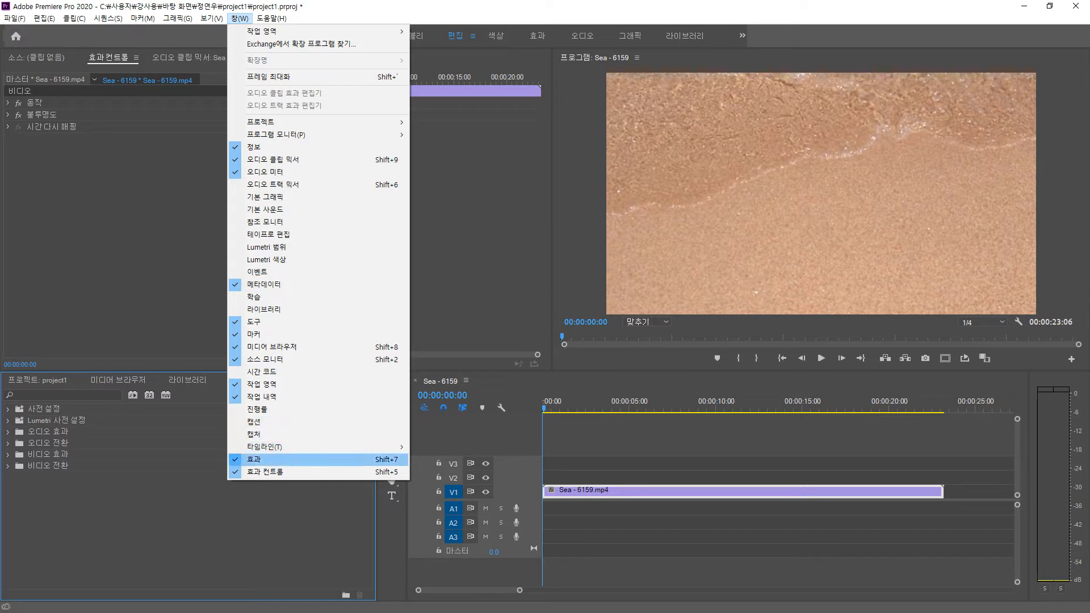
left_click(261, 459)
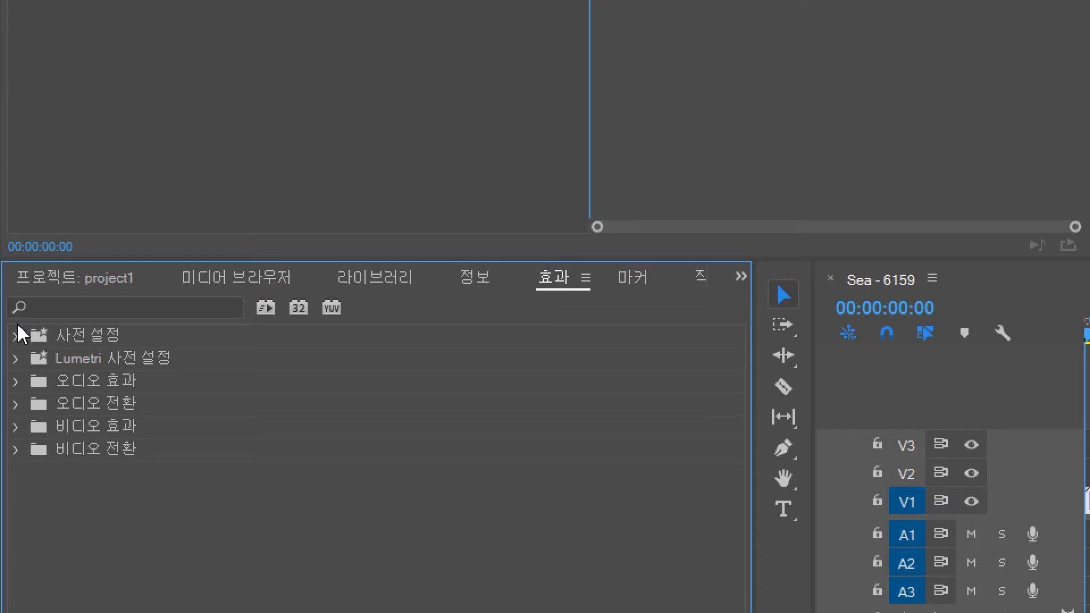
Examine the preset, Lumetri preset, audio effect and audio transition folders in the effects list
left_click(17, 337)
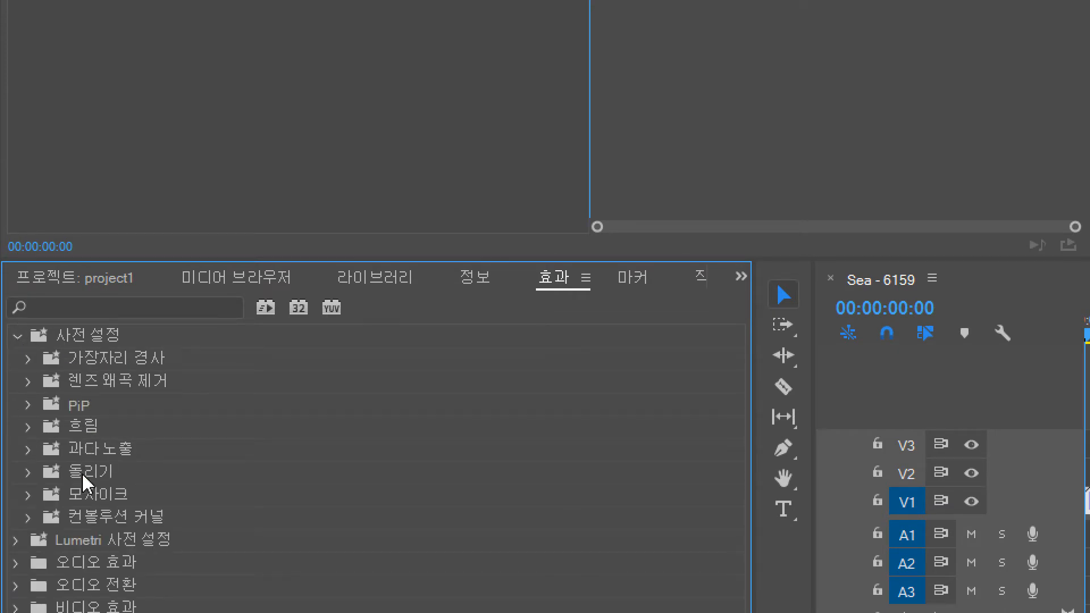
left_click(17, 339)
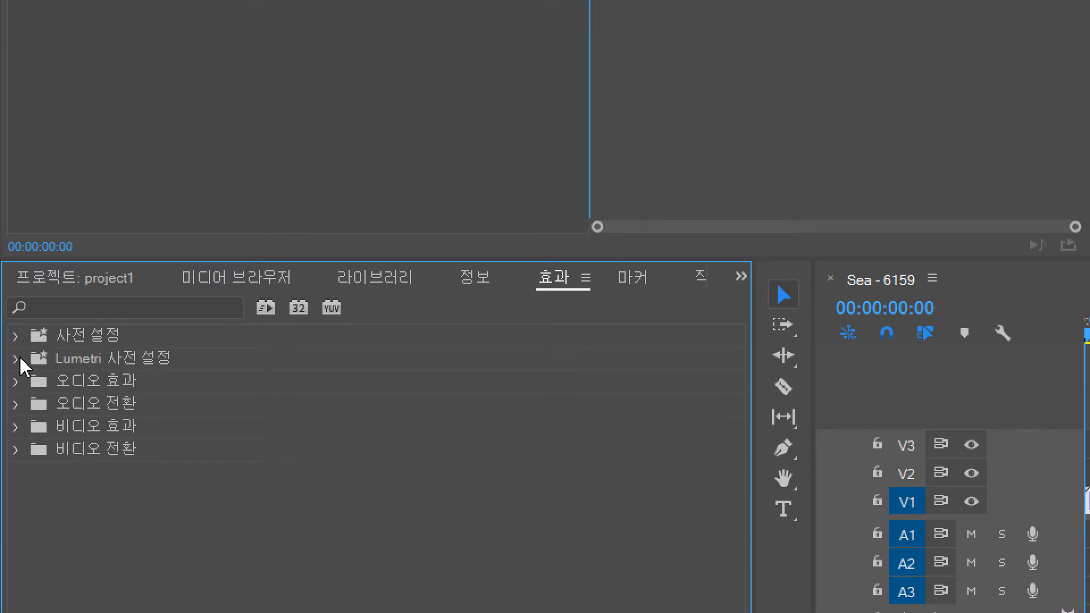
left_click(18, 359)
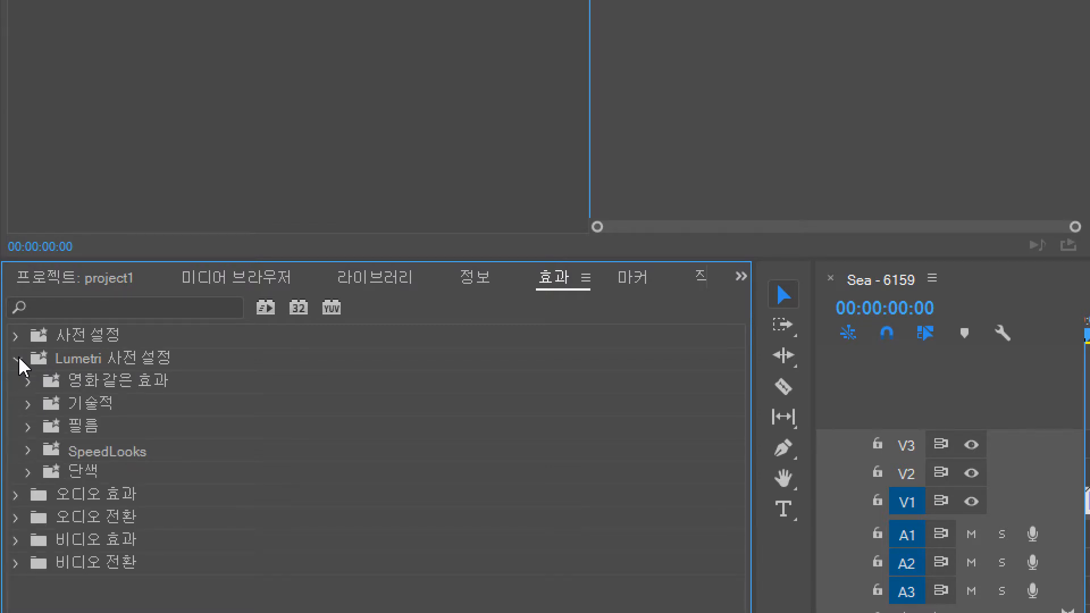
left_click(18, 359)
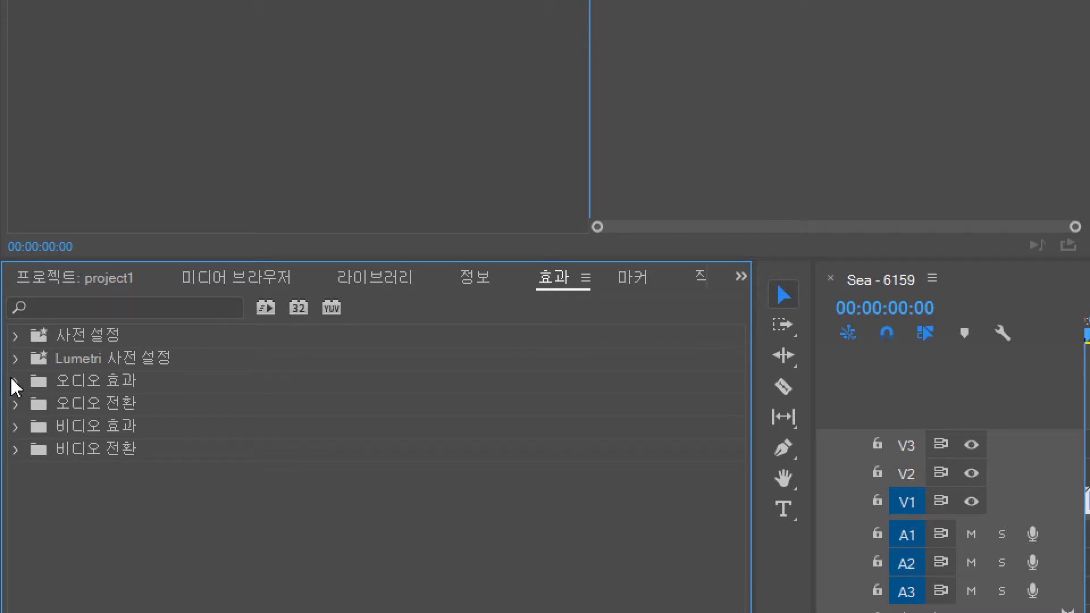
left_click(14, 381)
left_click(13, 381)
left_click(16, 404)
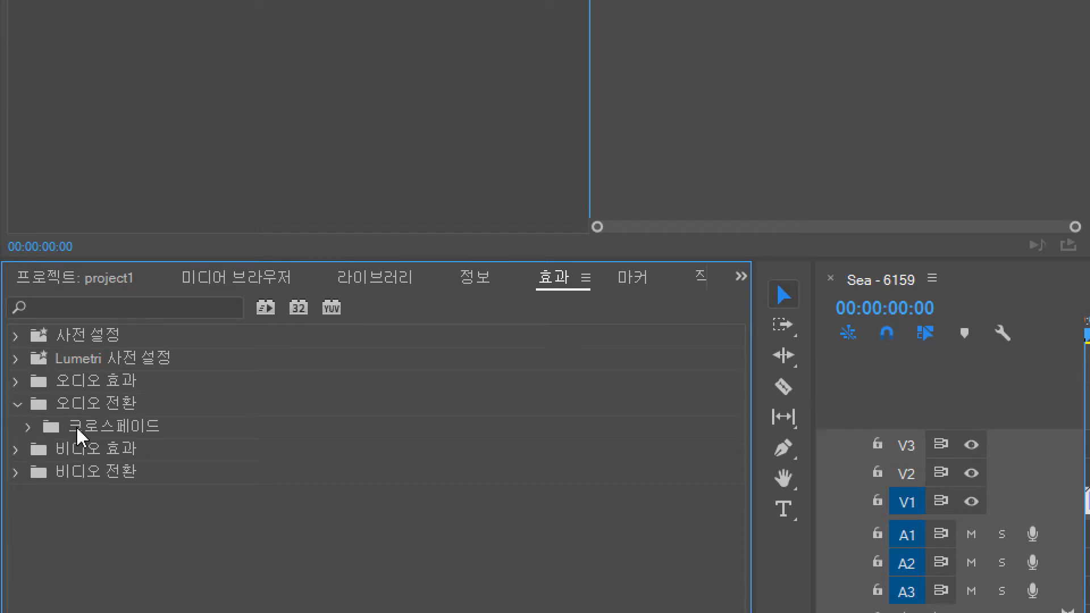
left_click(17, 404)
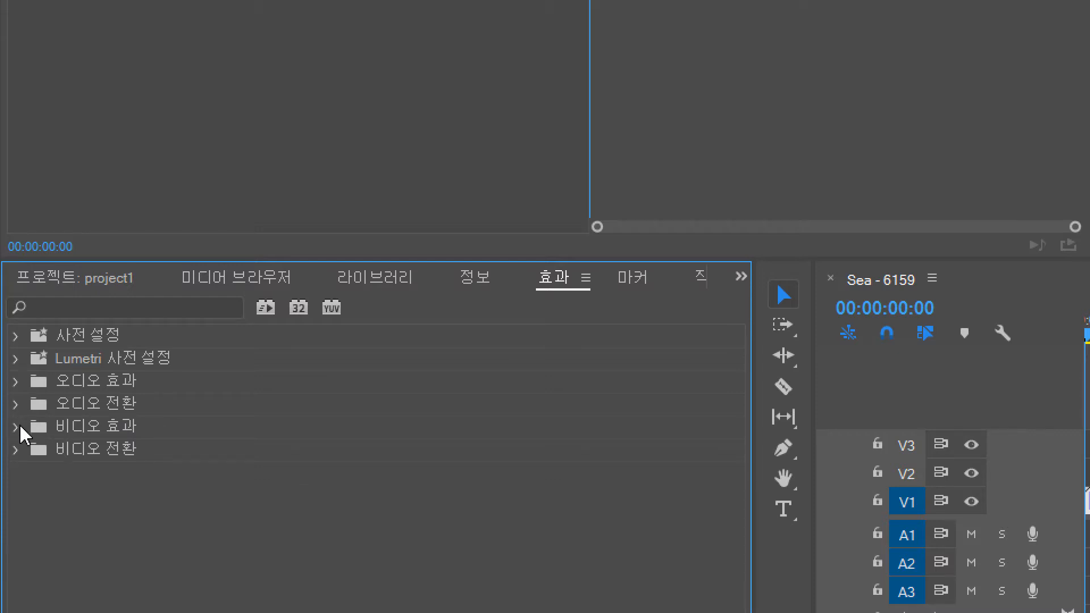
Examine the categories inside the video transition (비디오 전환) and video effect (비디오 효과) folders
left_click(17, 427)
left_click(19, 427)
left_click(12, 449)
left_click(12, 450)
left_click(14, 452)
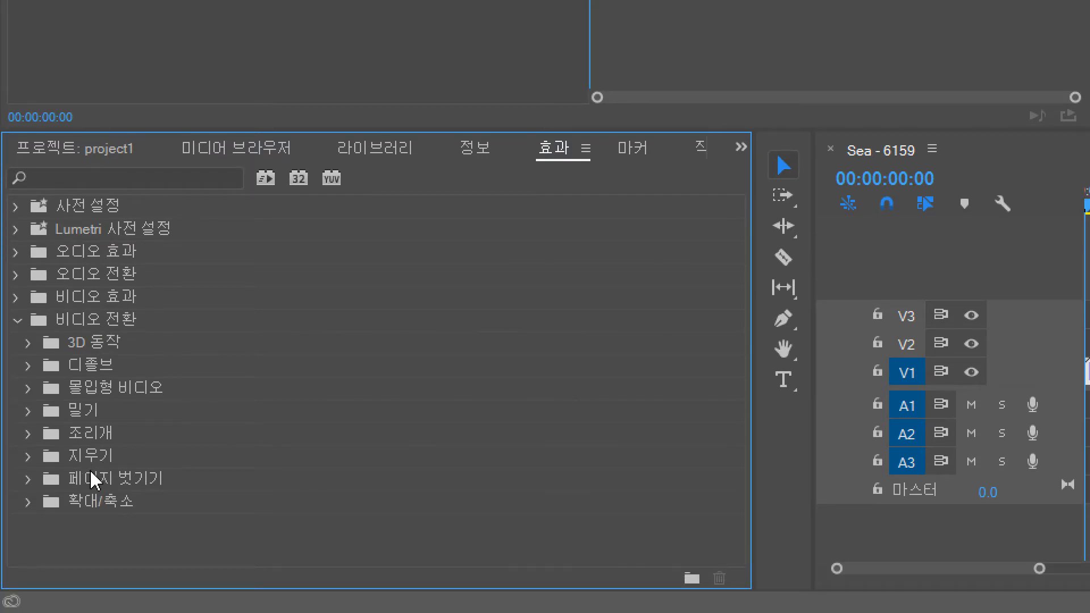
left_click(19, 321)
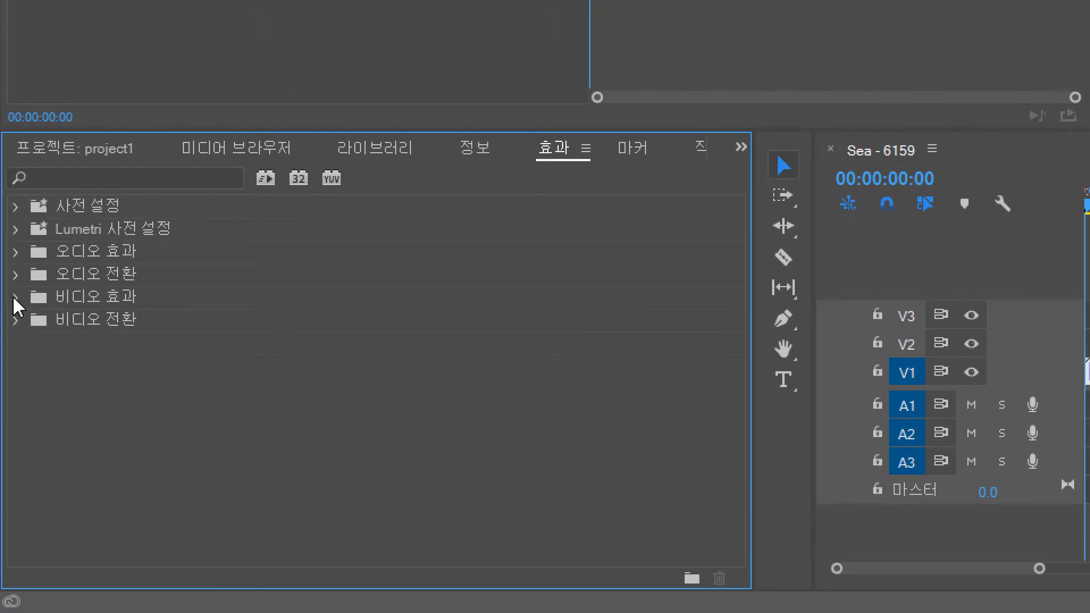
left_click(14, 296)
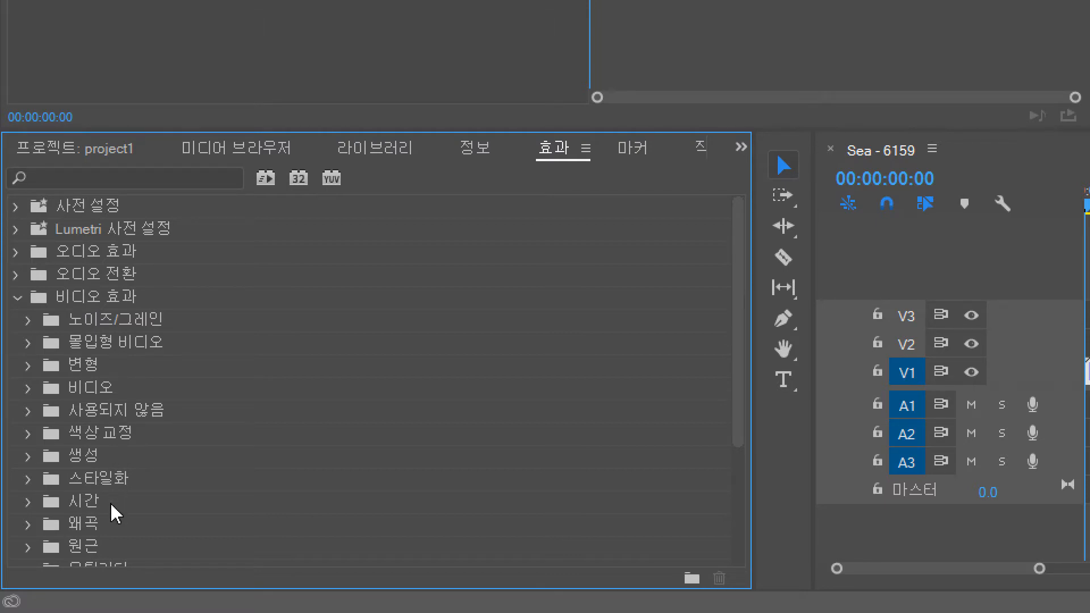
scroll(117, 511, "down", 3)
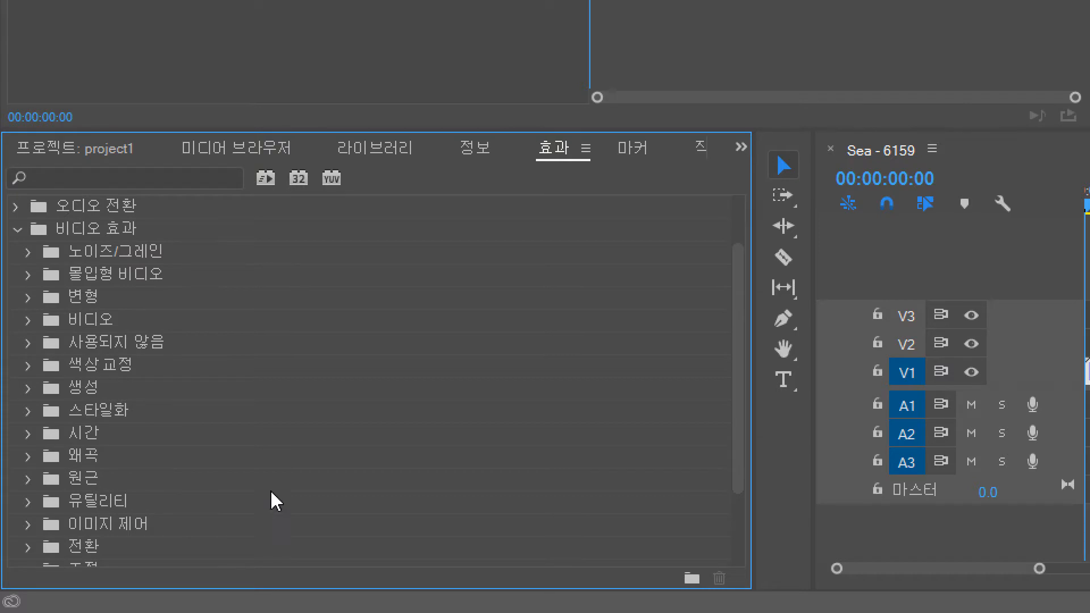
scroll(272, 501, "down", 2)
scroll(271, 491, "down", 2)
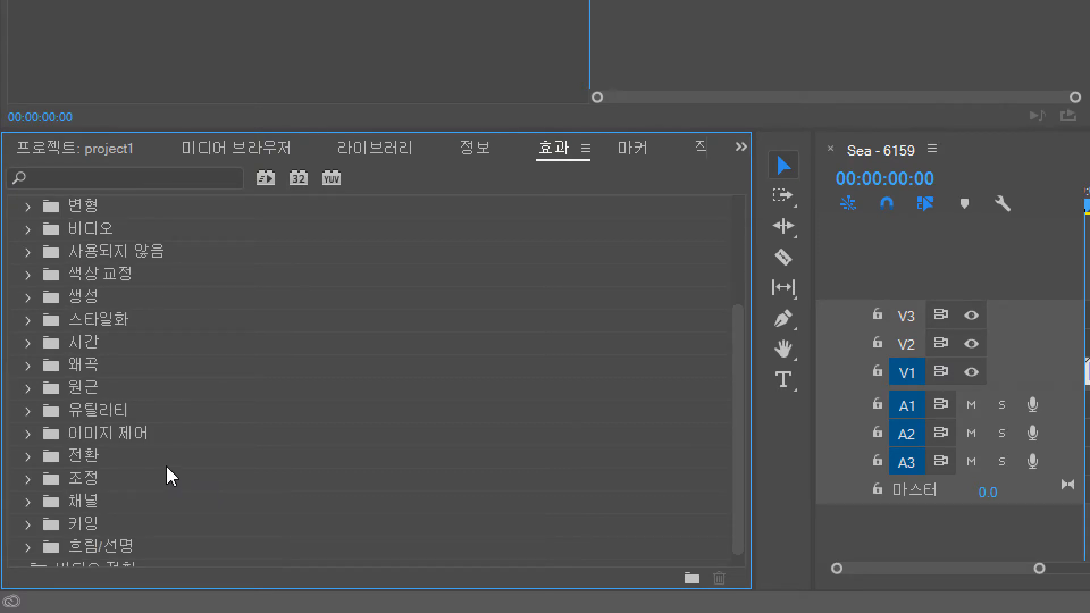
scroll(167, 469, "up", 3)
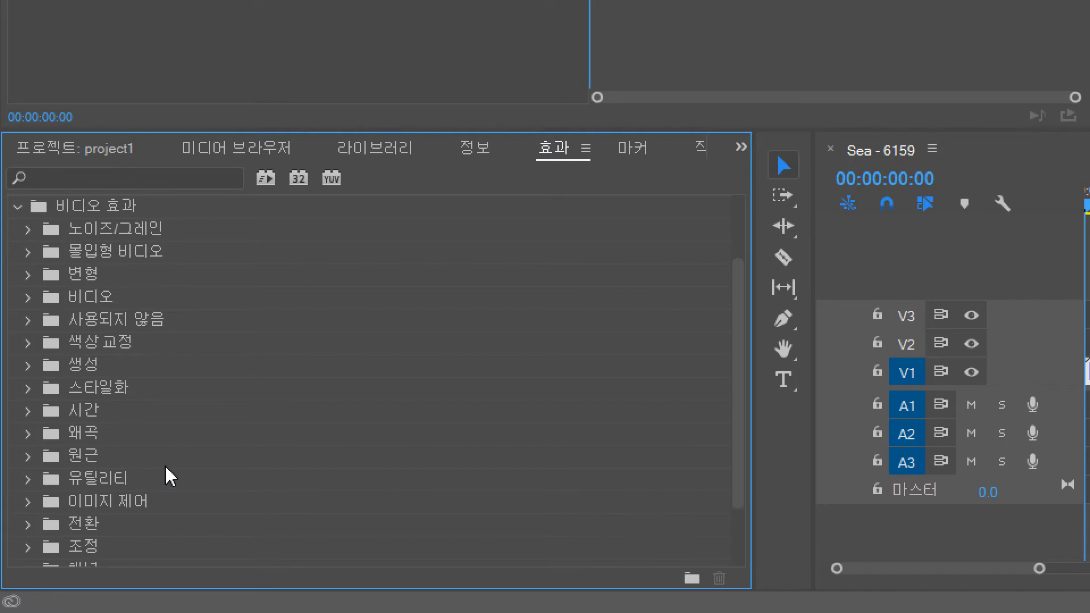
scroll(166, 465, "up", 3)
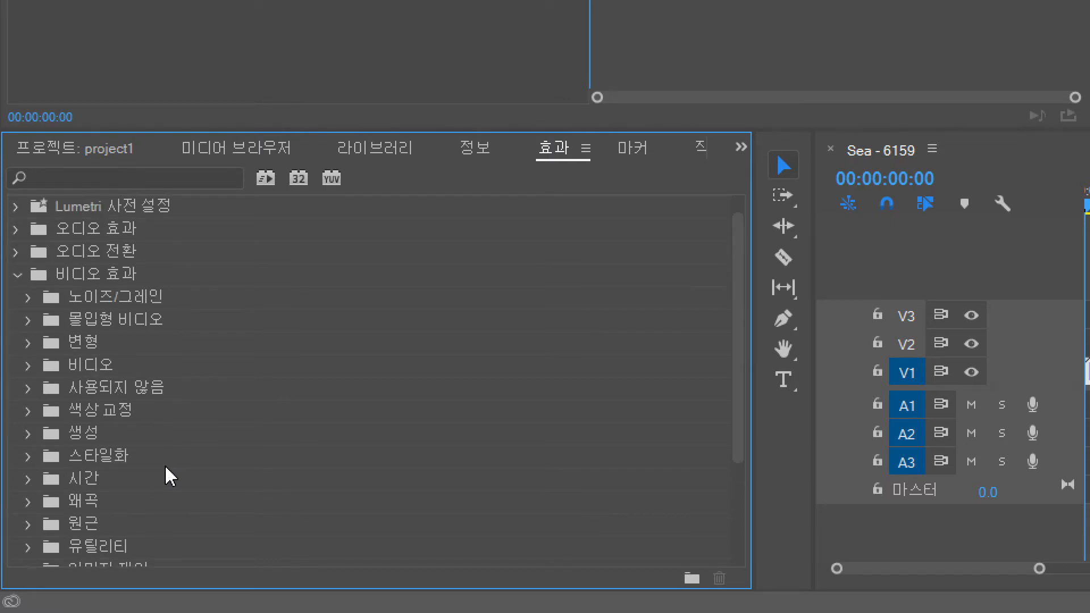
left_click(16, 275)
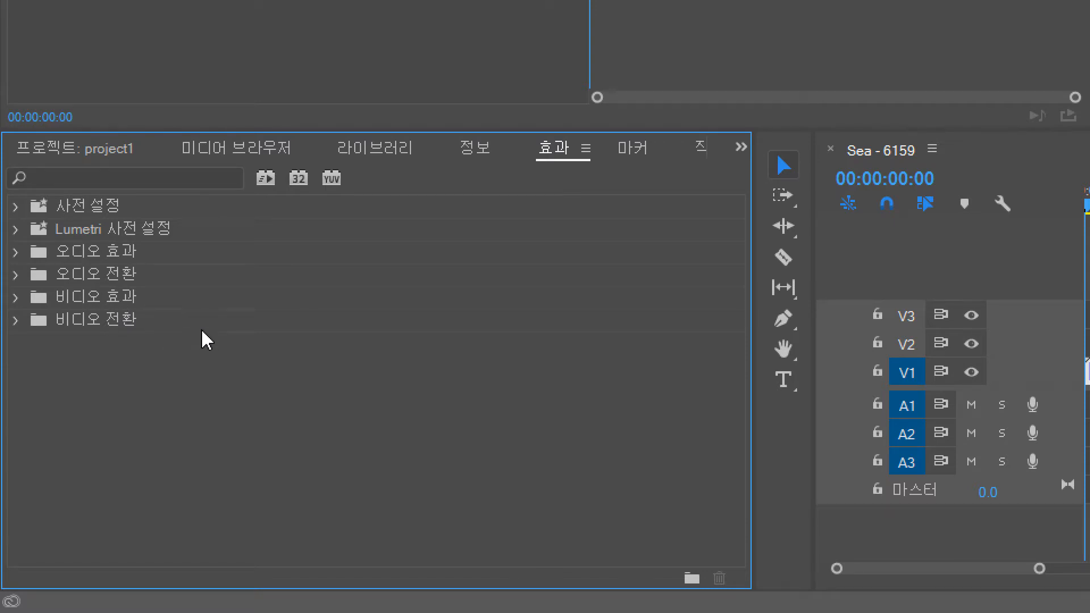
Apply the 검정으로 물들이기 (Dip to Black) dissolve transition to the start of the Sea - 6159.mp4 clip
left_click(16, 320)
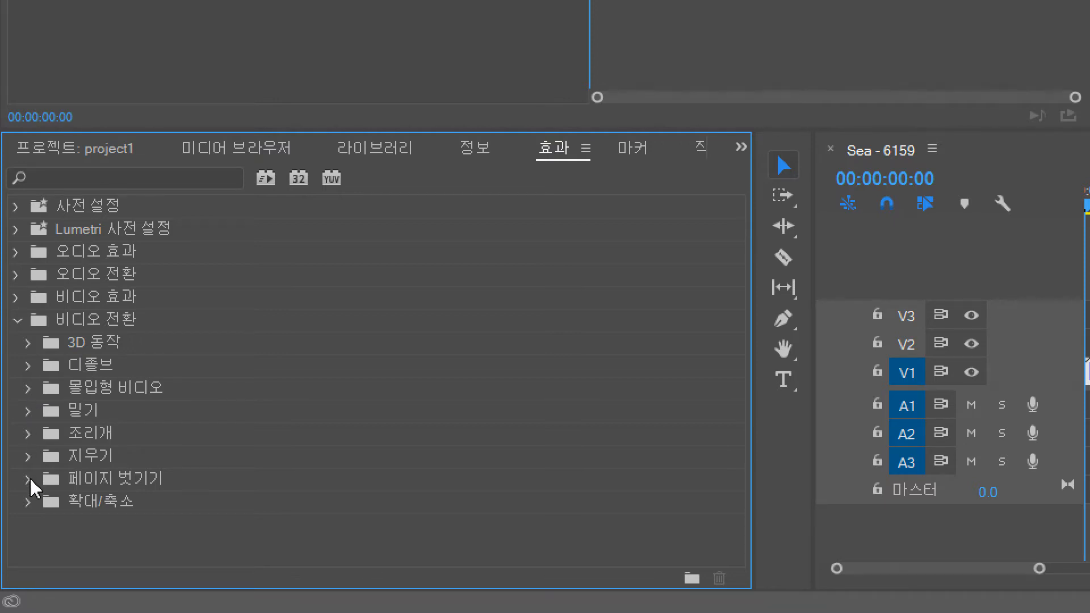
left_click(29, 365)
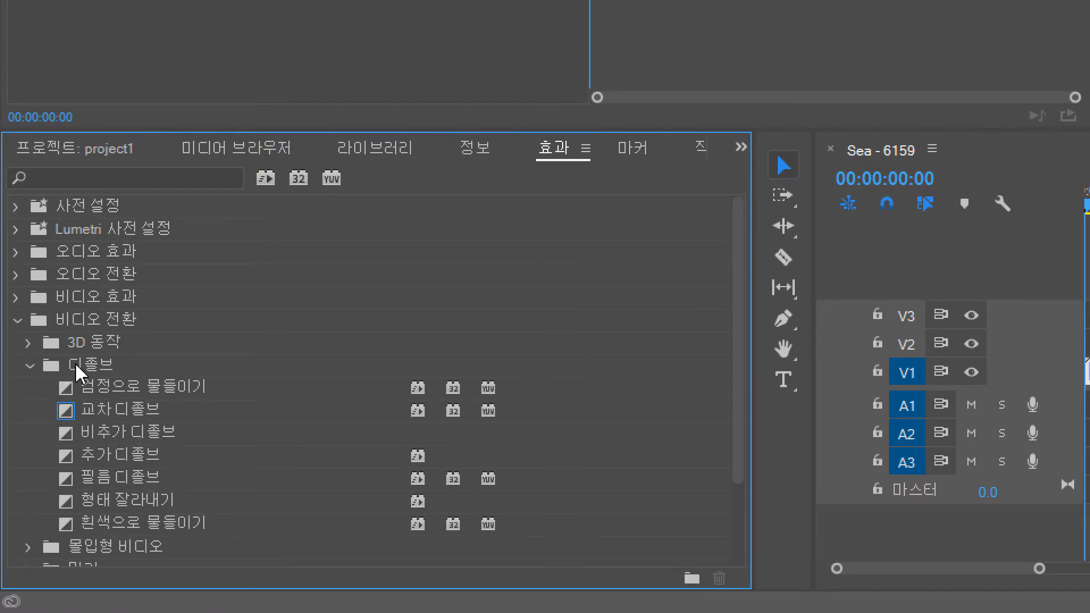
left_click(102, 380)
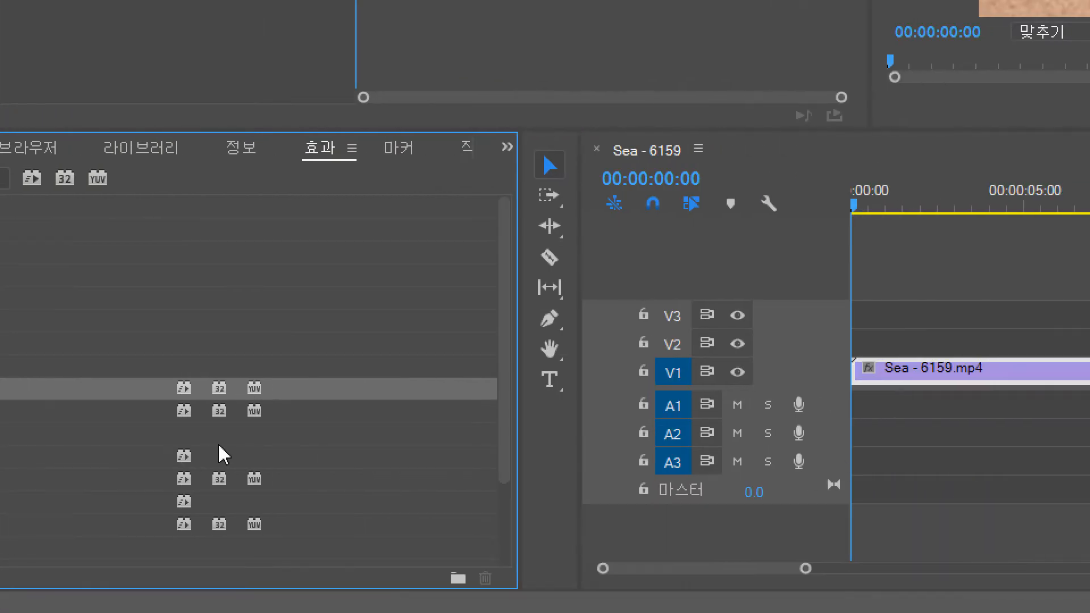
left_click_drag(125, 392, 1089, 375)
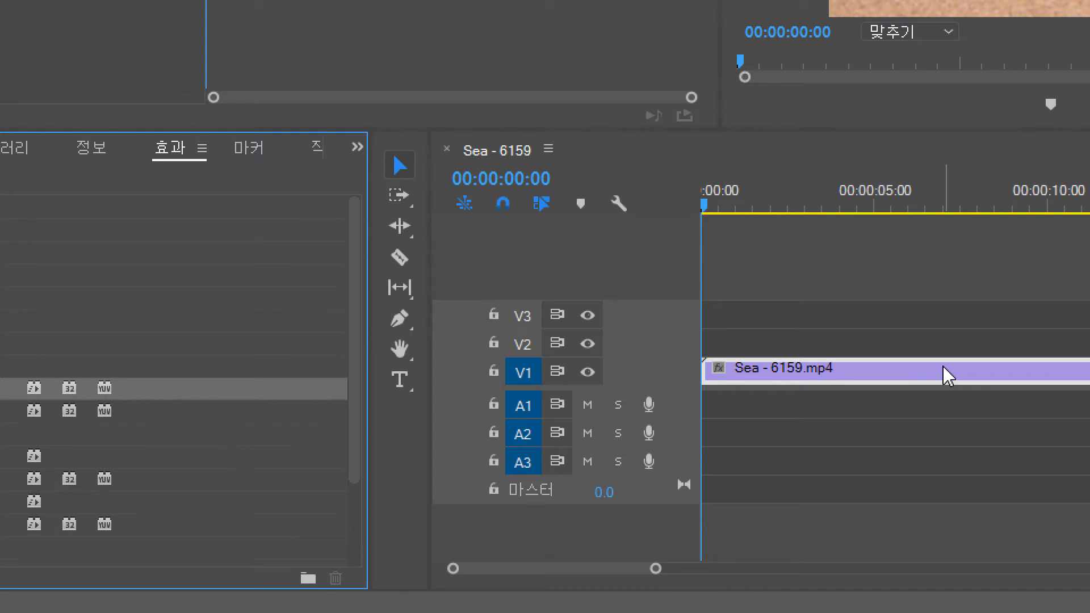
left_click_drag(947, 374, 706, 376)
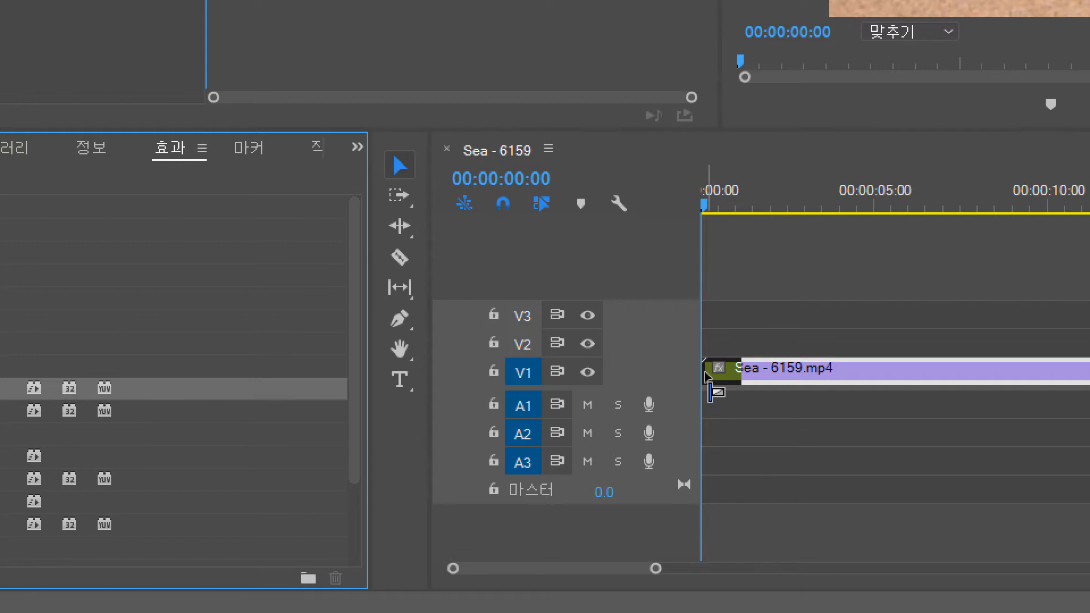
left_click_drag(706, 376, 713, 373)
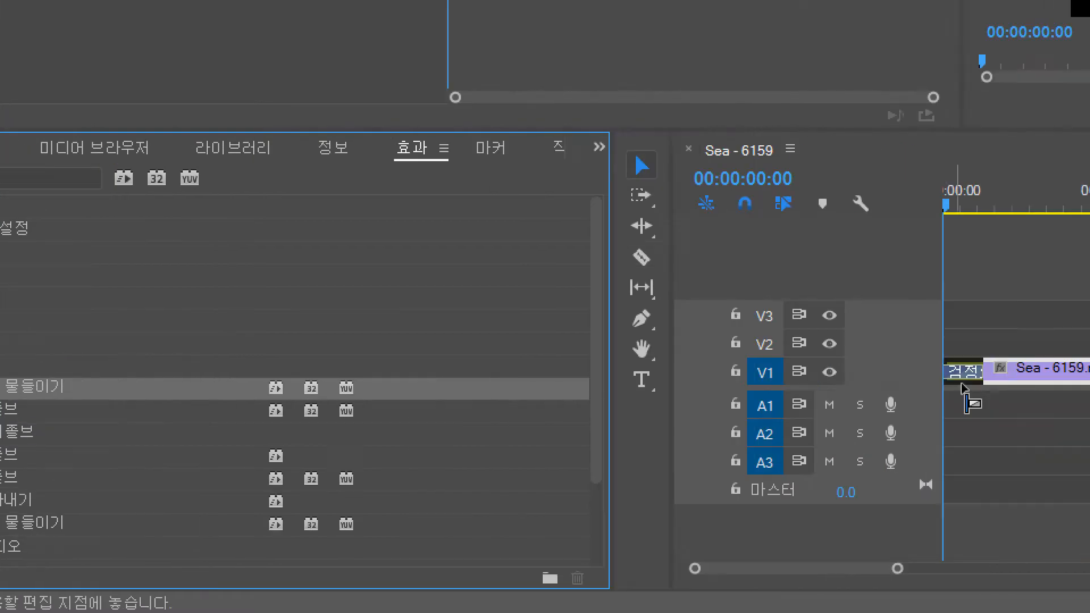
Apply the 검정으로 물들이기 (Dip to Black) transition to the end of the Sea - 6159.mp4 clip
left_click_drag(955, 364, 1044, 370)
left_click_drag(956, 376, 956, 376)
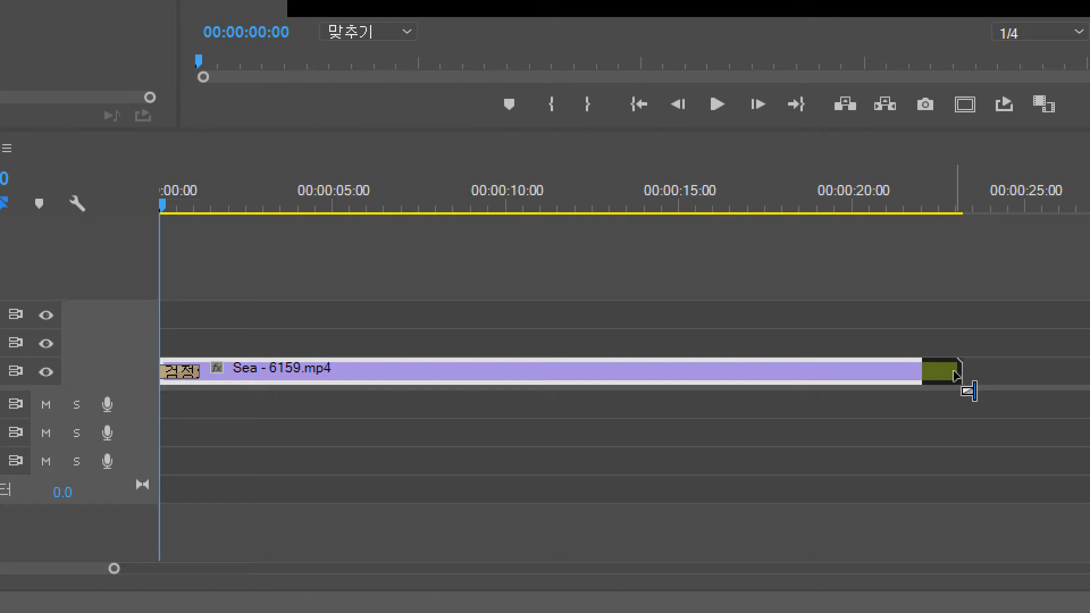
left_click_drag(956, 376, 957, 376)
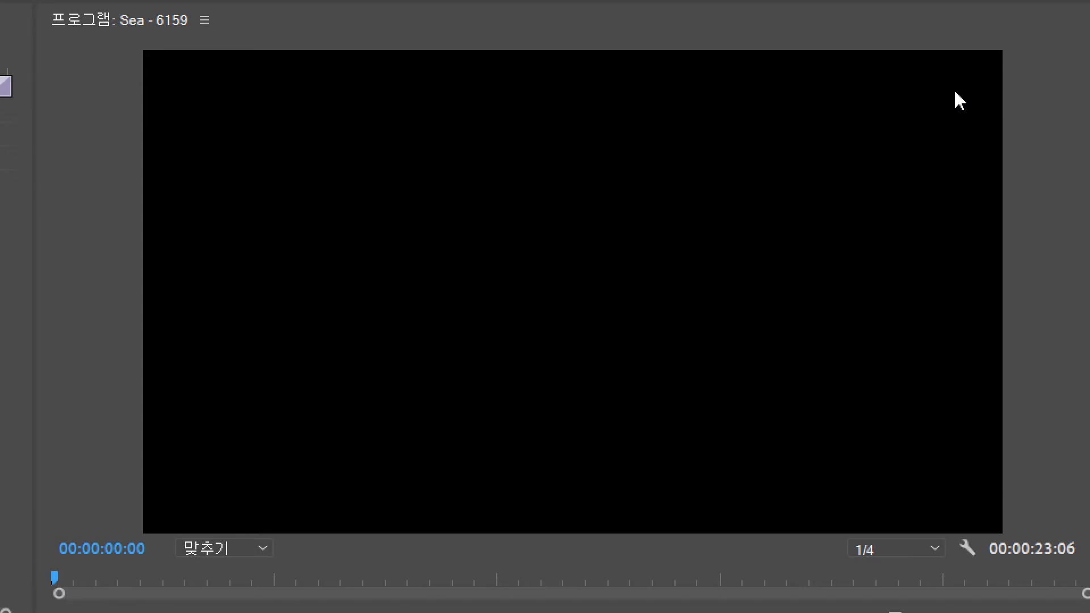
Play the sequence through, and lengthen the 검정으로 물들이기 (Dip to Black) transition at the clip's end to 00:00:02:00
key("space")
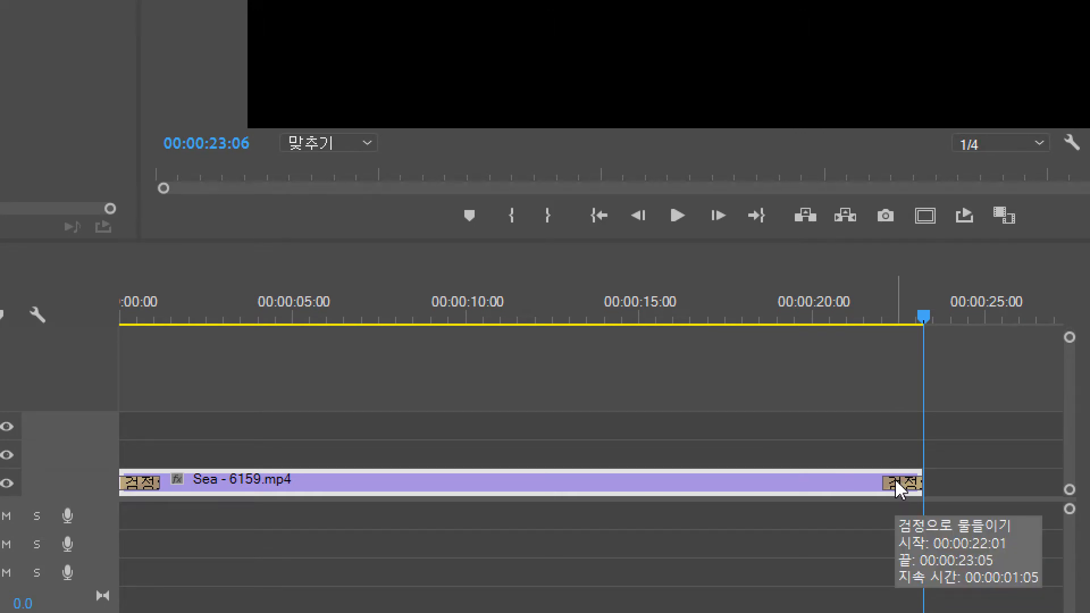
left_click(896, 482)
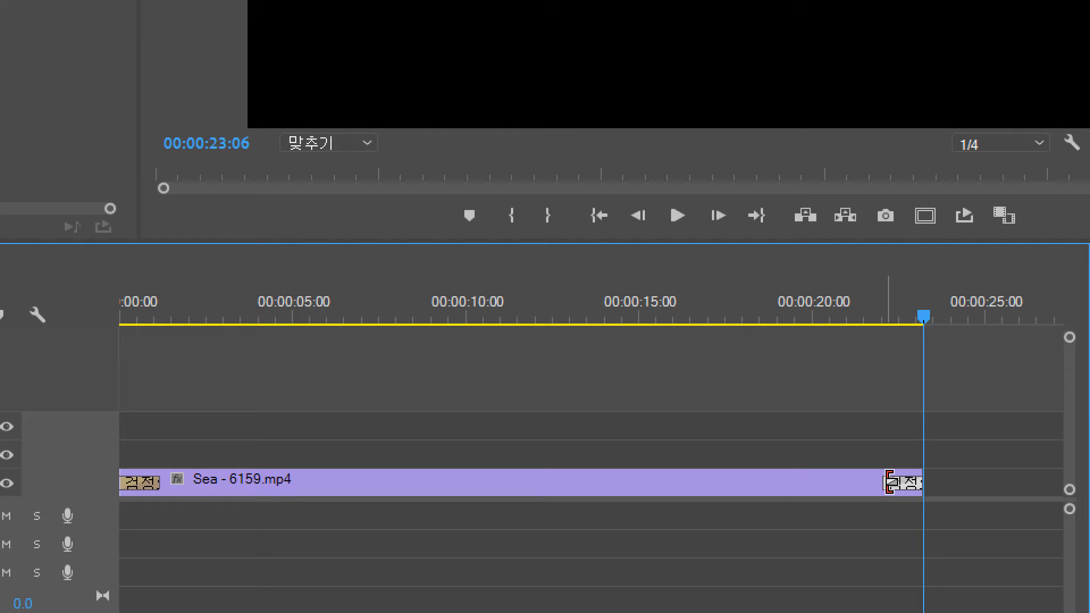
left_click_drag(889, 483, 830, 483)
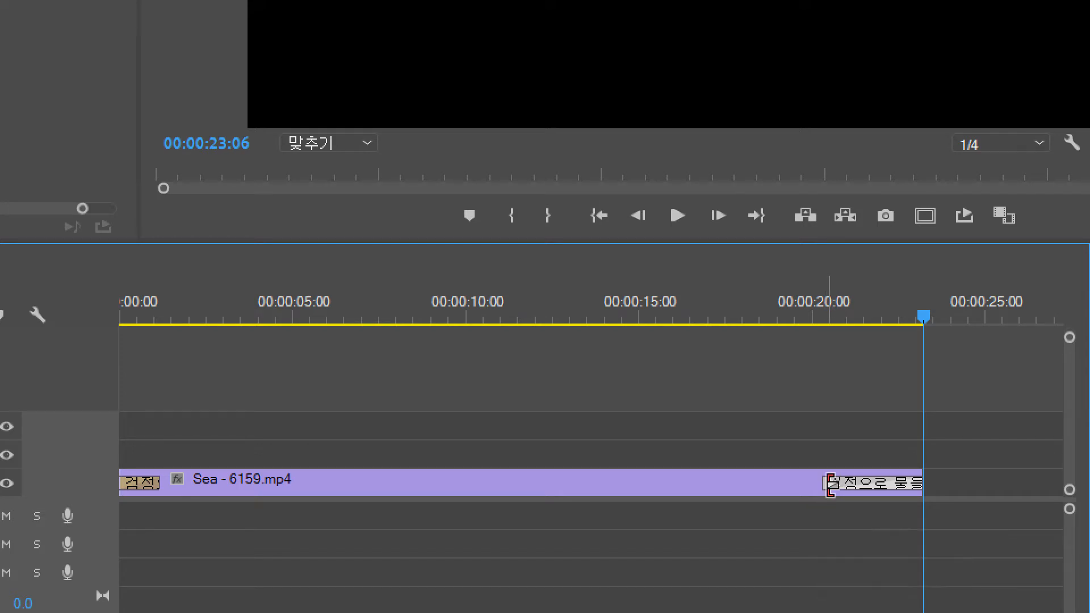
left_click_drag(830, 483, 863, 484)
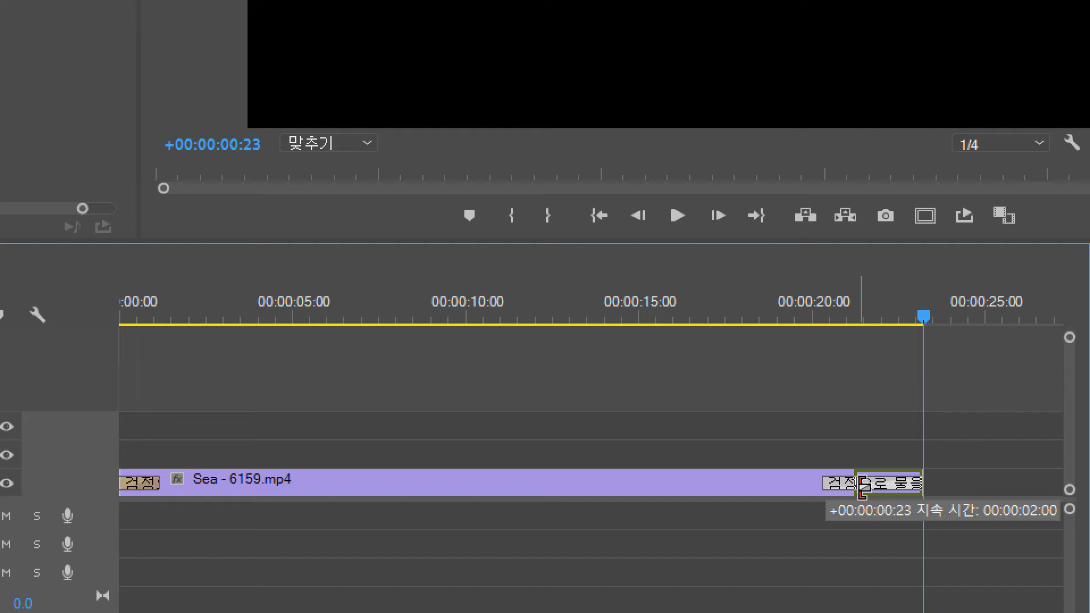
left_click_drag(862, 485, 861, 486)
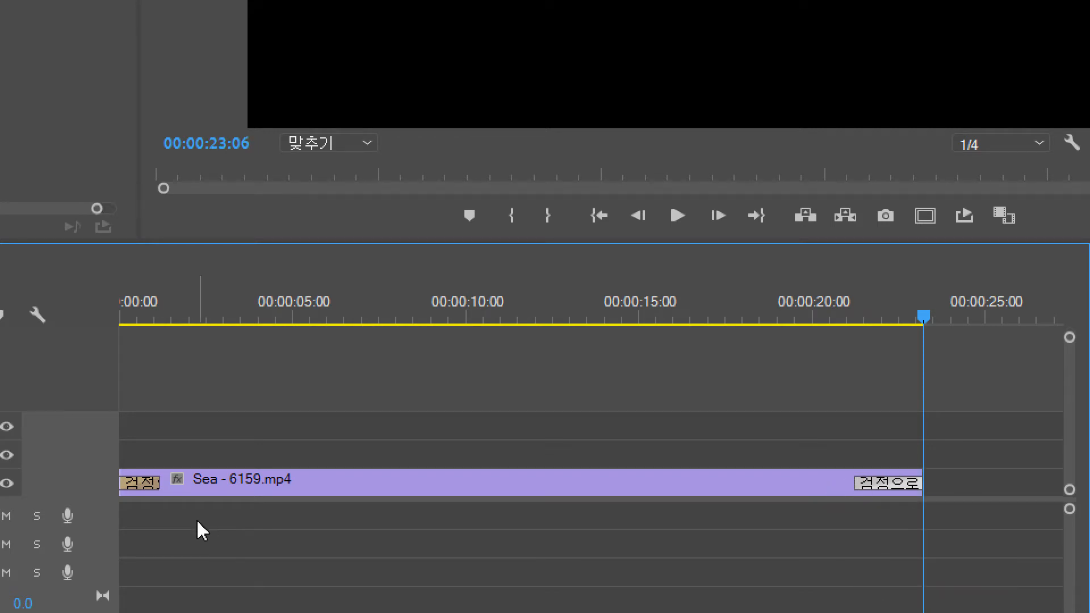
Extend the 검정으로 물들이기 (Dip to Black) transition at the start of the Sea - 6159.mp4 clip to 00:00:02:00
left_click(137, 483)
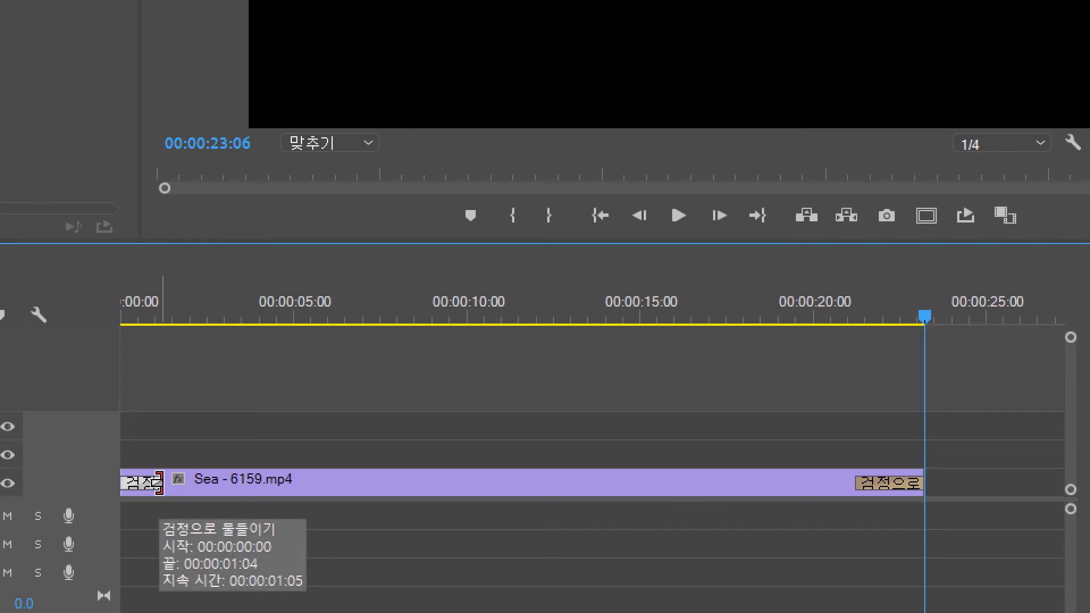
left_click_drag(162, 482, 188, 482)
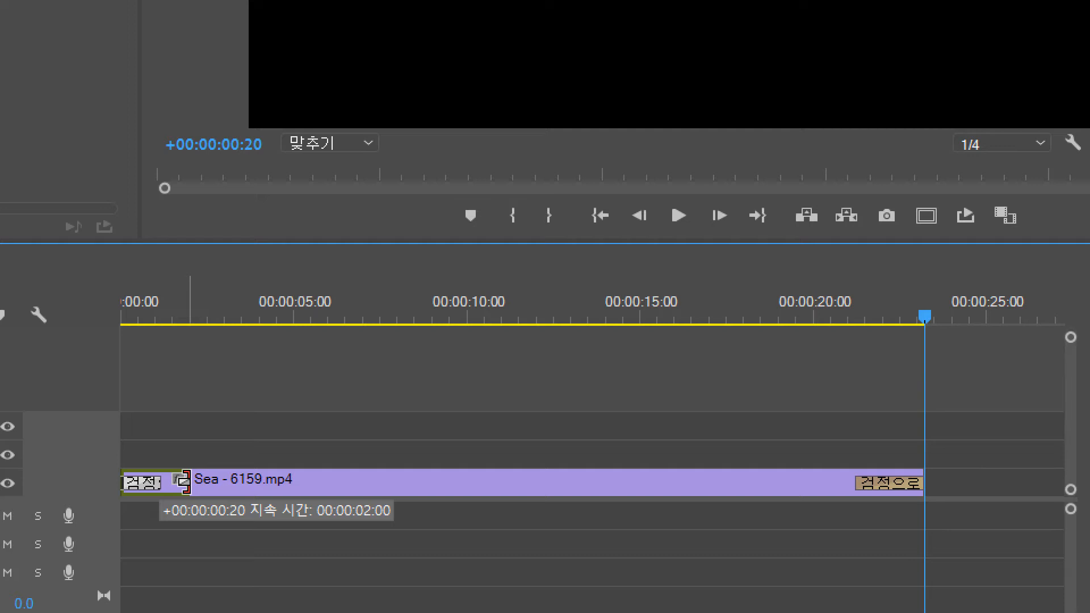
left_click_drag(185, 482, 186, 482)
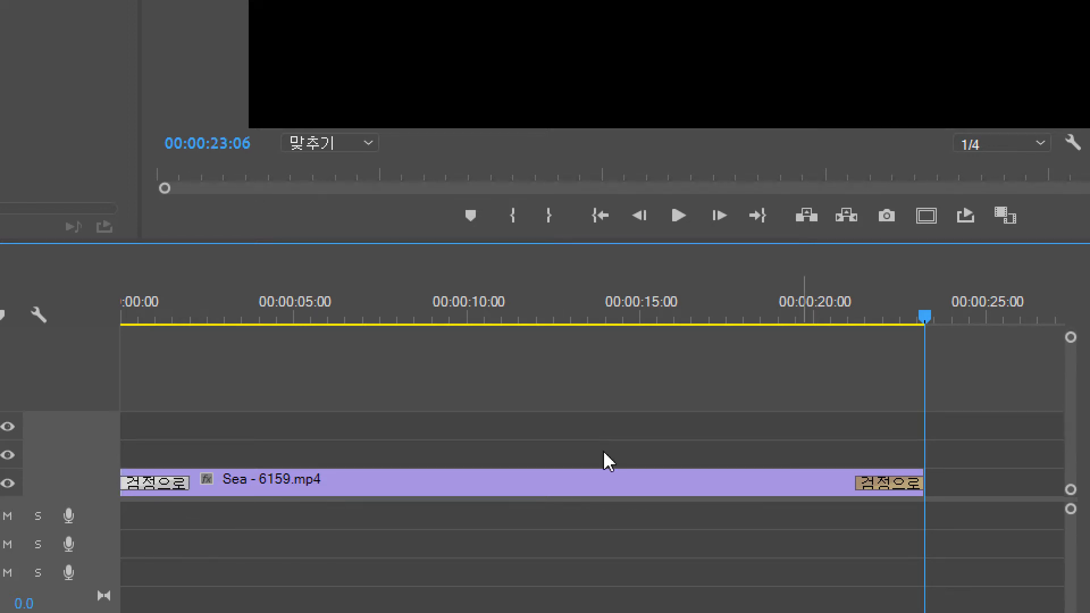
Preview the lengthened transitions by playing the sequence from the start and again from 00:00:20:23 to the end
left_click_drag(924, 317, 120, 368)
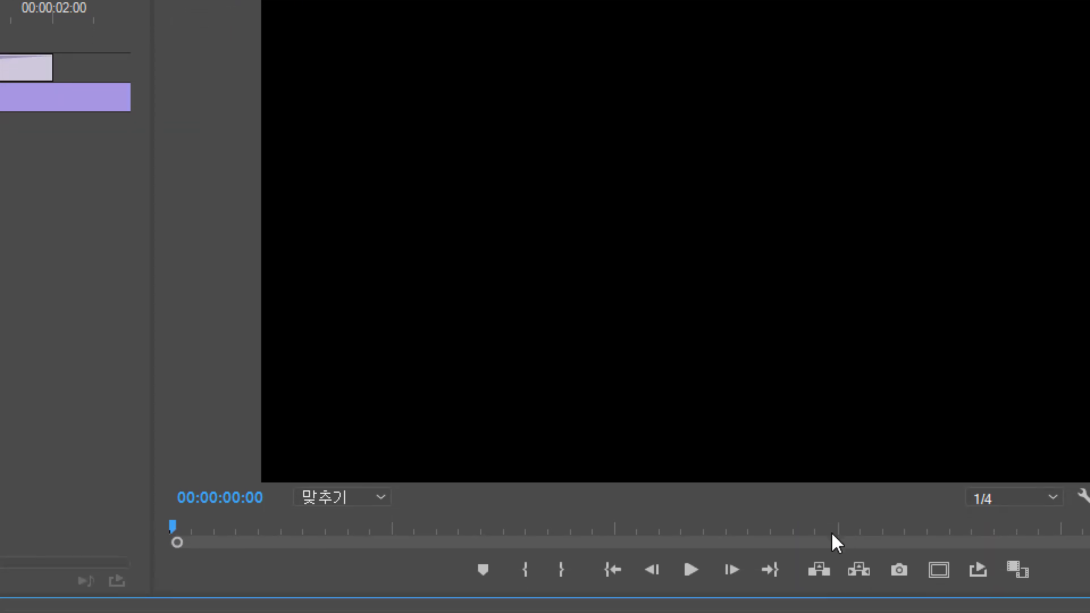
key("space")
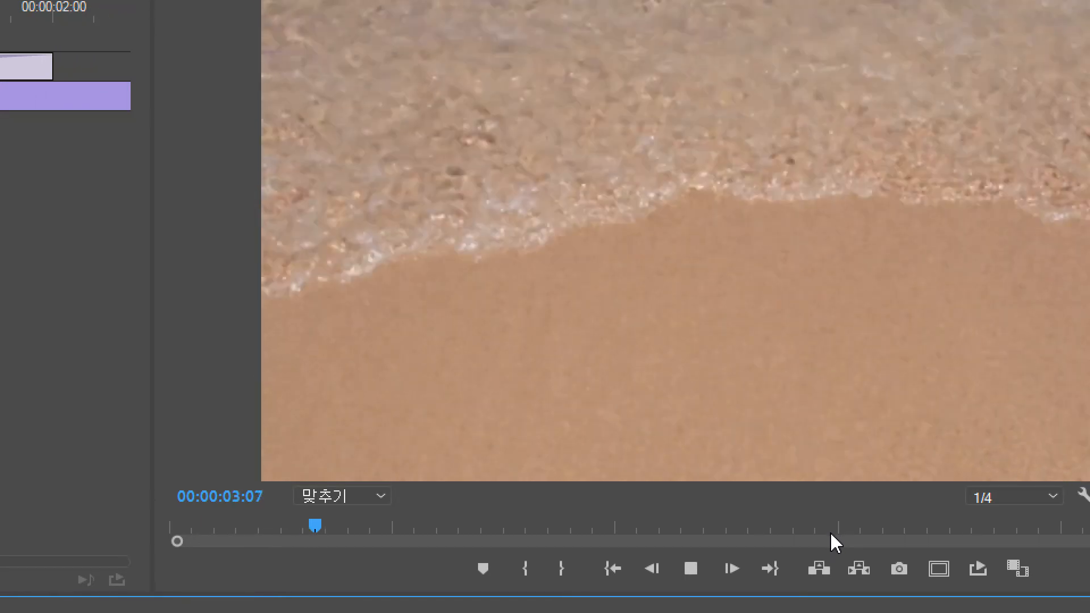
key("space")
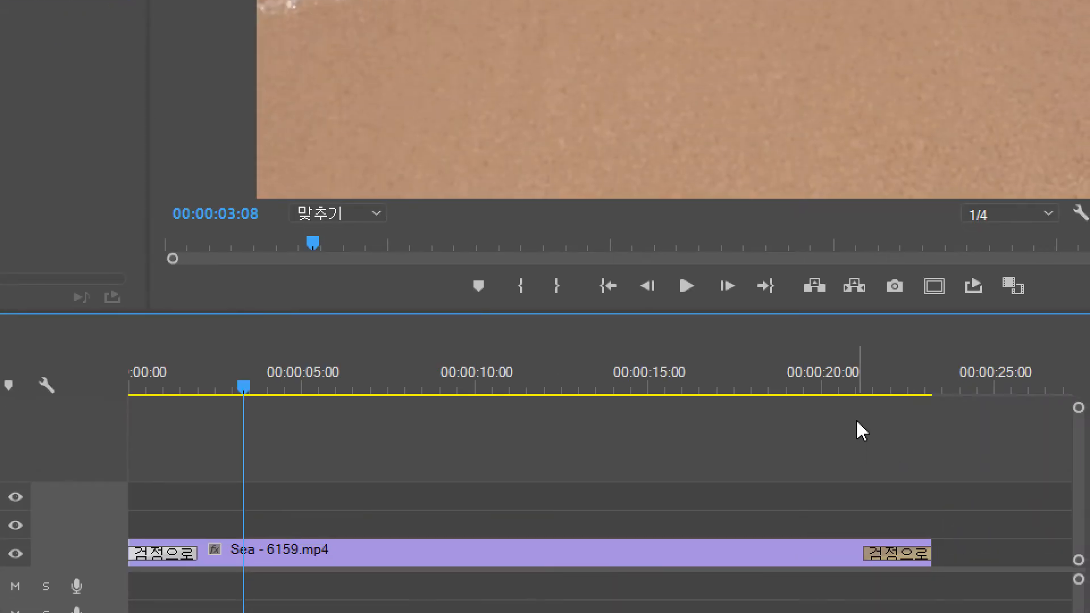
left_click(856, 388)
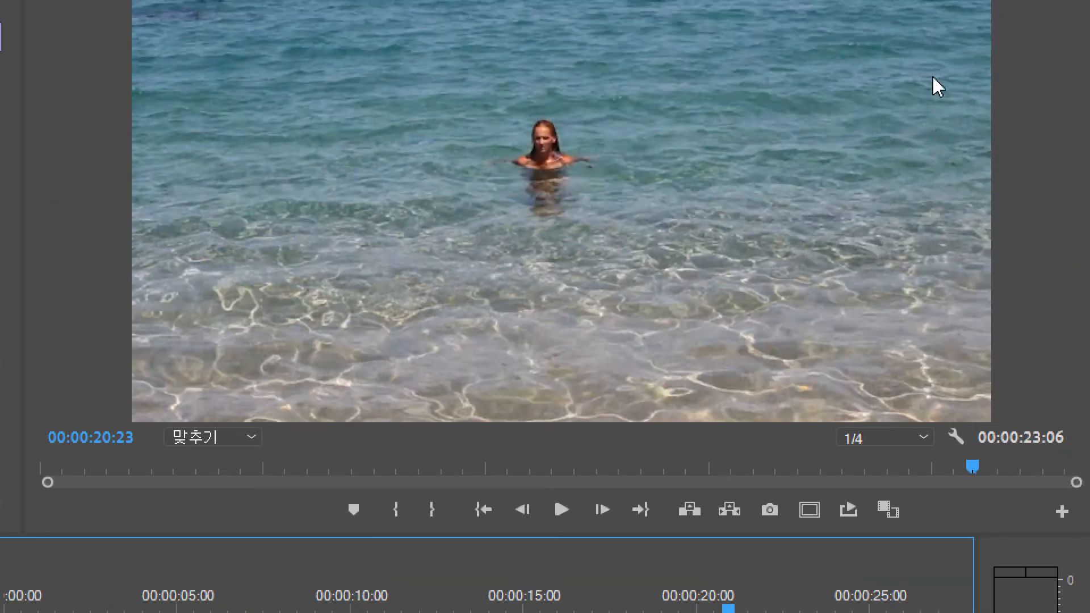
key("space")
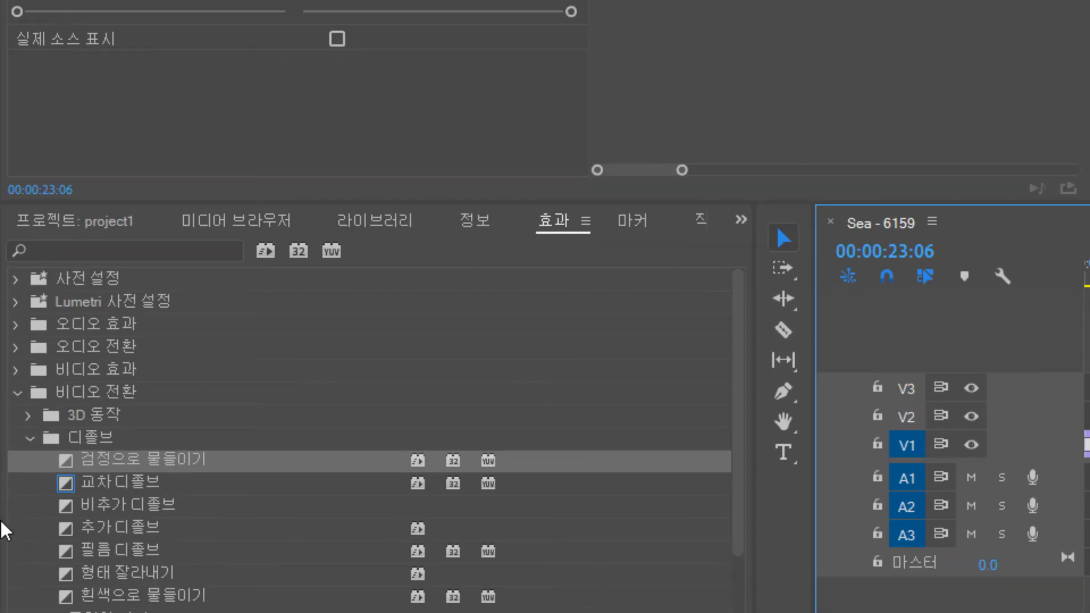
Collapse the 비디오 전환 (Video Transitions) folder and list the effects of the 색상 교정 (Color Correction) category in 비디오 효과 (Video Effects)
left_click(18, 394)
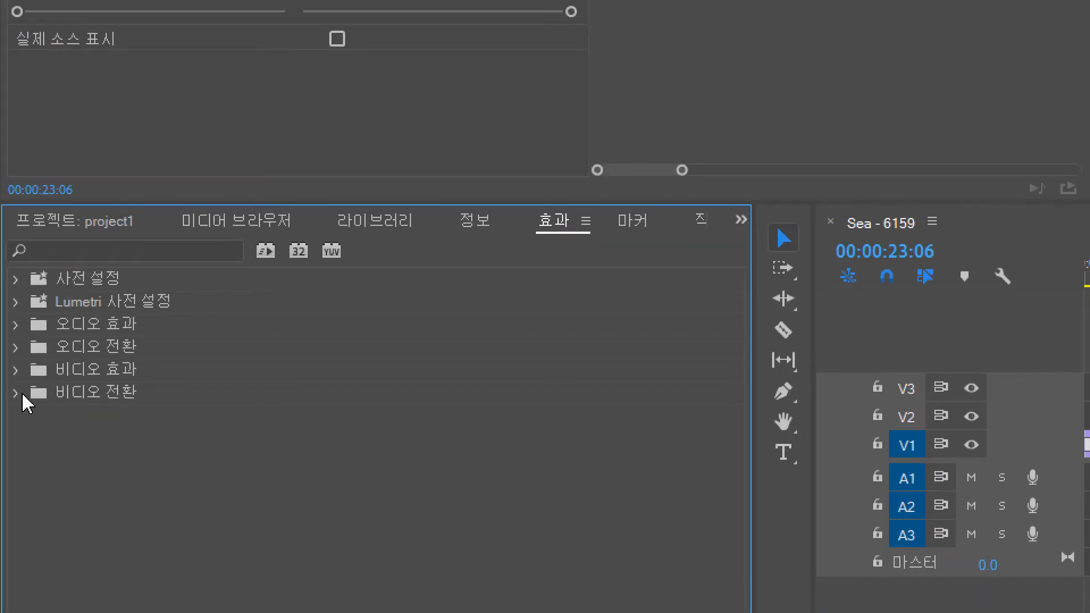
left_click(90, 372)
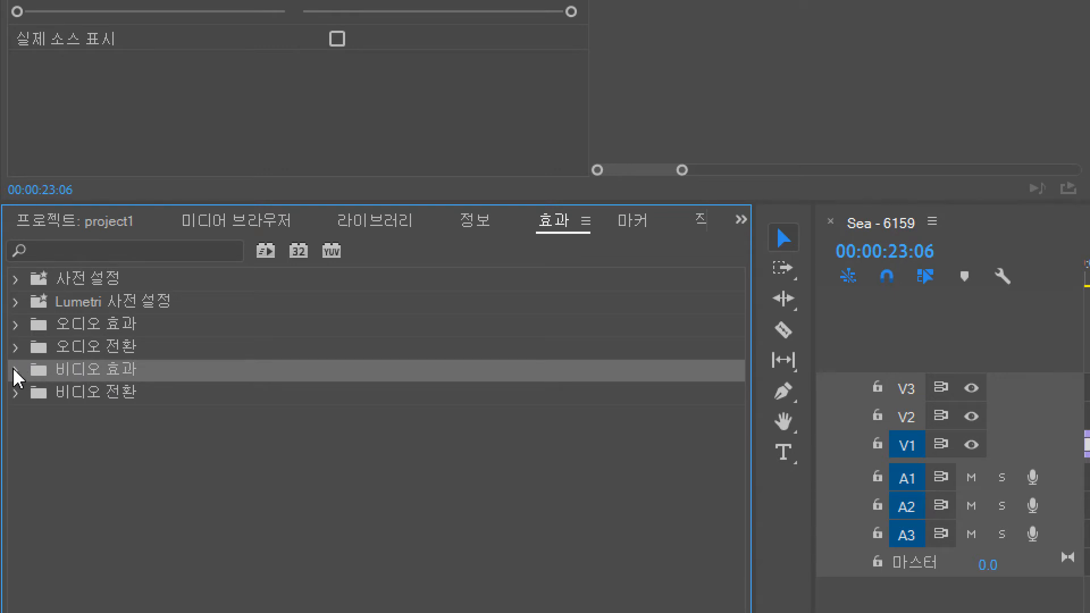
left_click(16, 372)
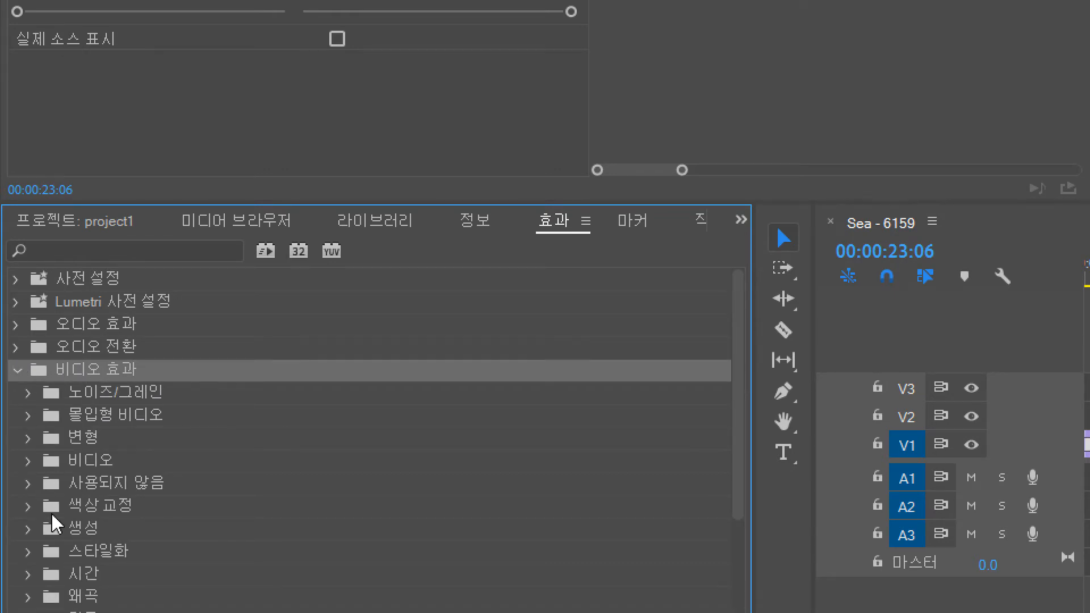
scroll(81, 537, "down", 1)
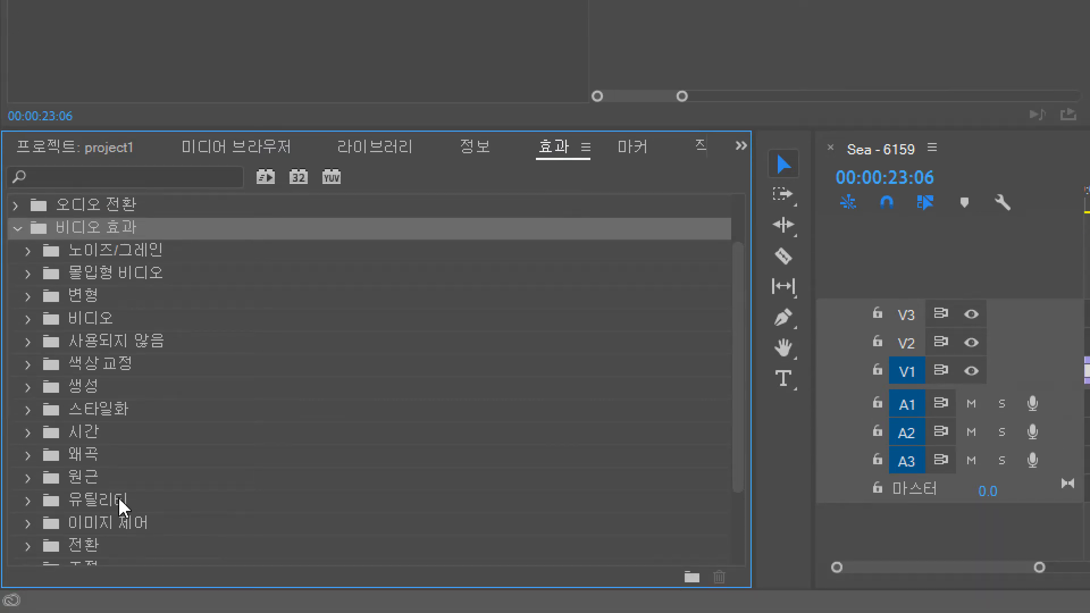
scroll(119, 499, "down", 2)
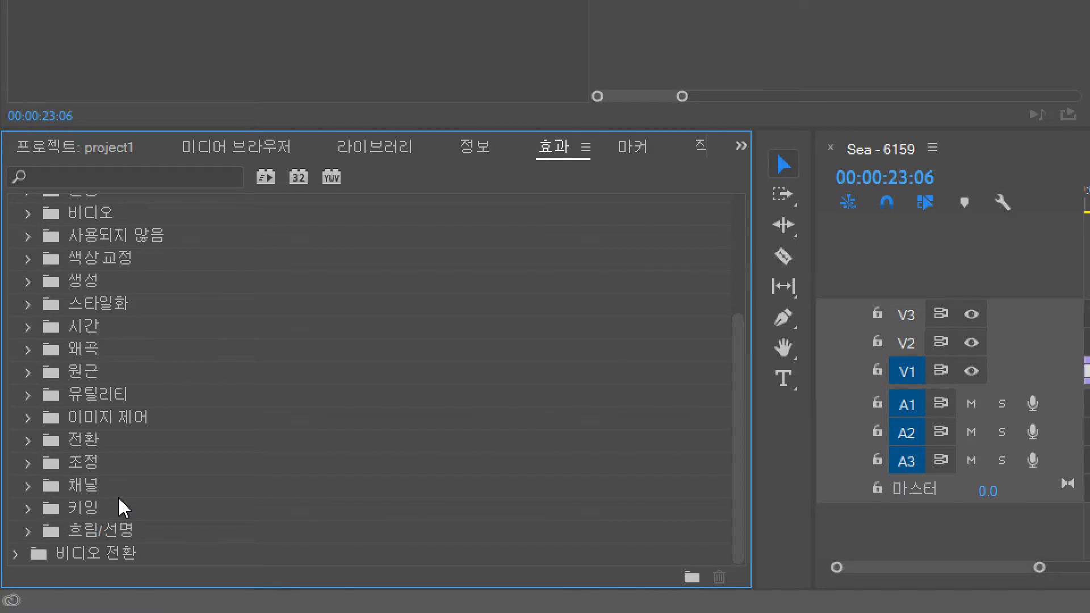
scroll(120, 506, "up", 1)
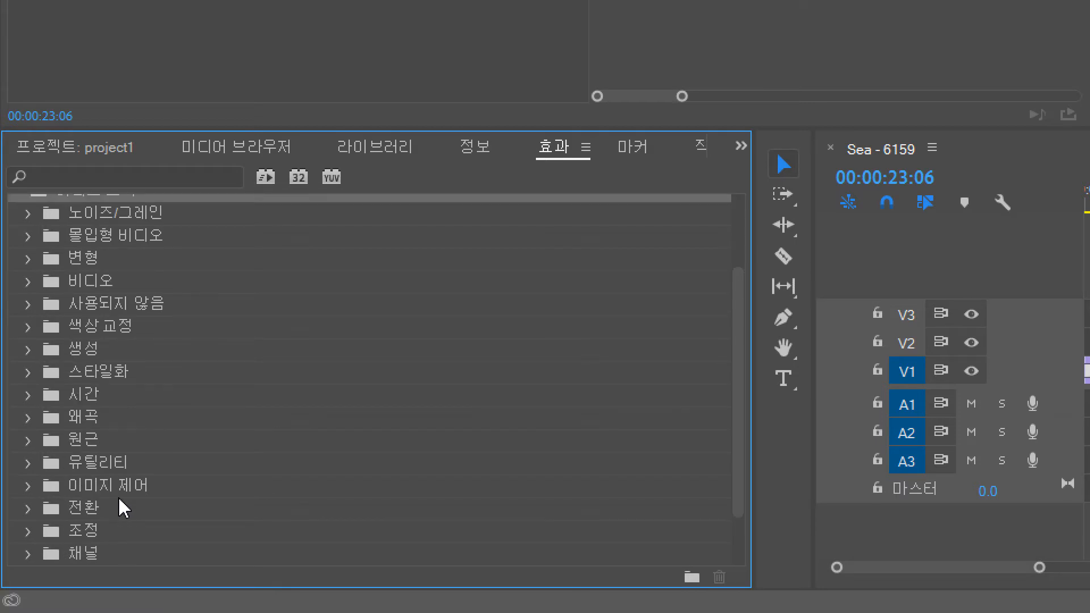
left_click(27, 327)
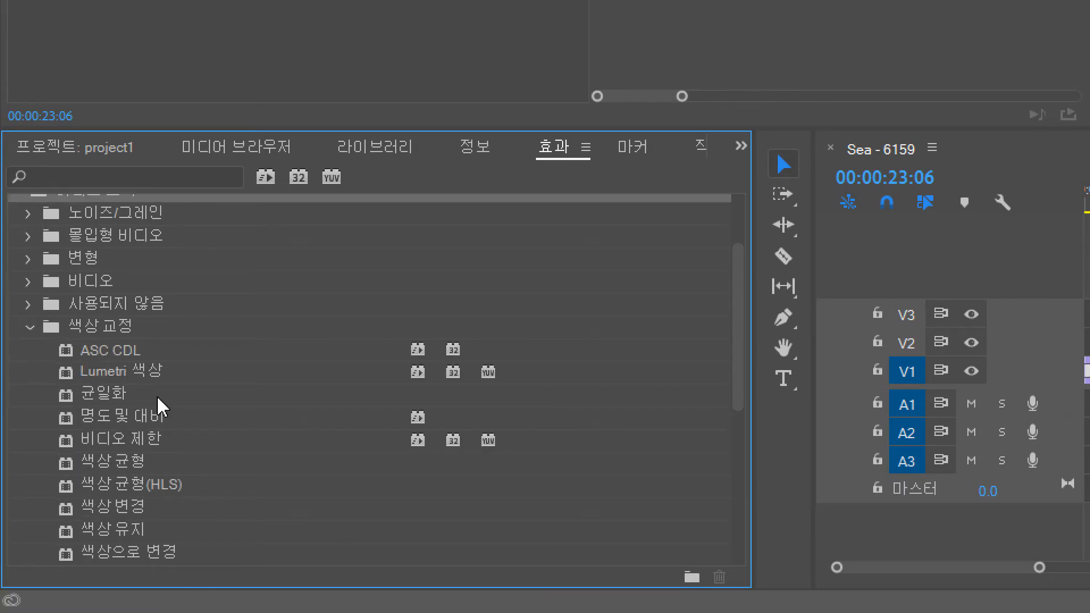
scroll(162, 406, "down", 1)
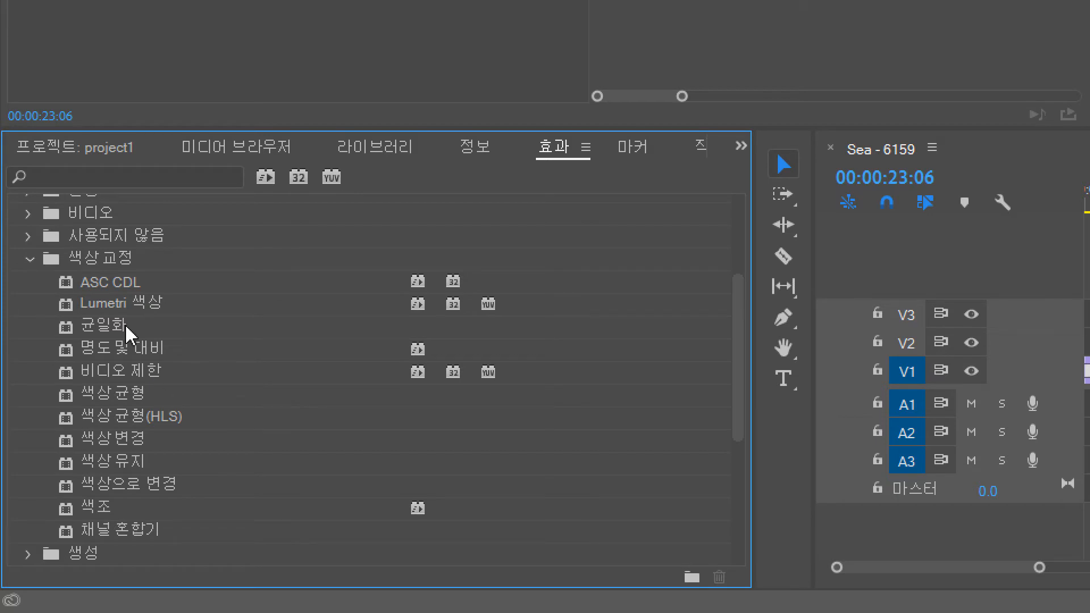
left_click(107, 263)
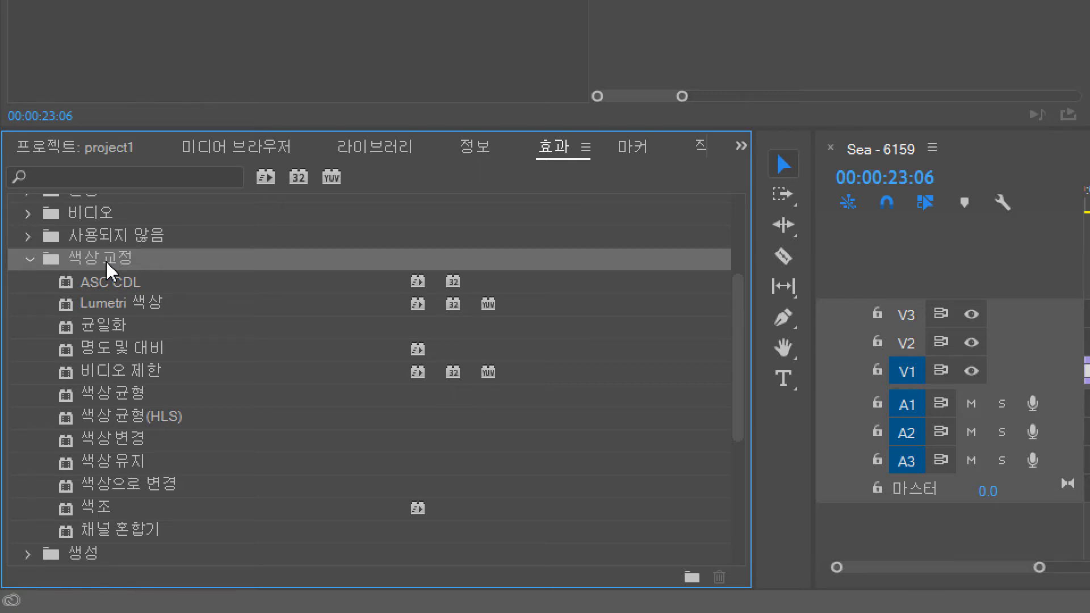
Apply the 색조 (Tint) color correction effect to the Sea - 6159.mp4 clip on track V1
left_click(102, 507)
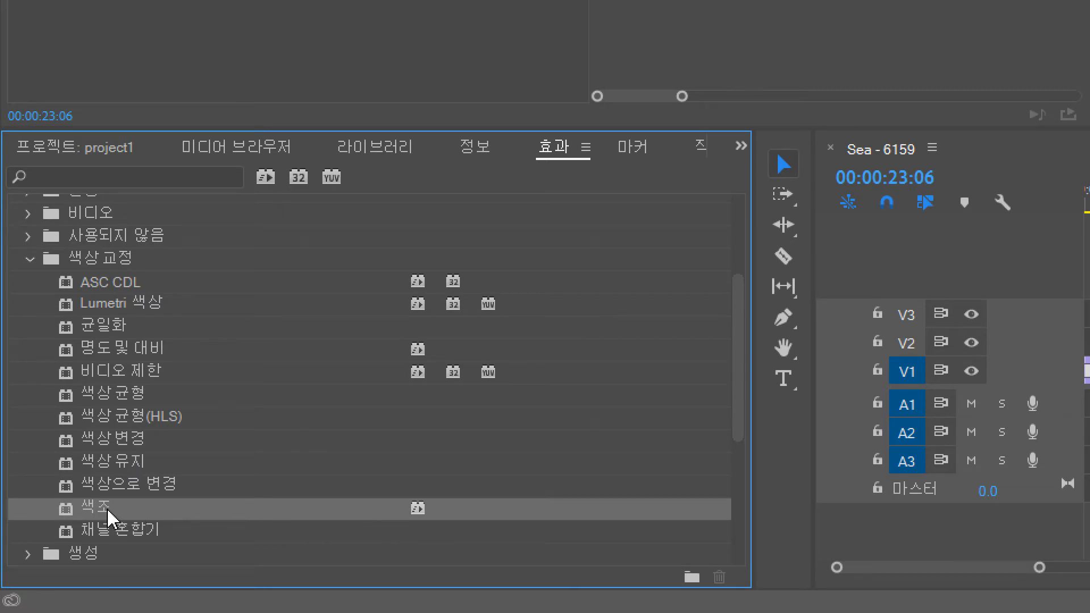
left_click_drag(107, 508, 1089, 402)
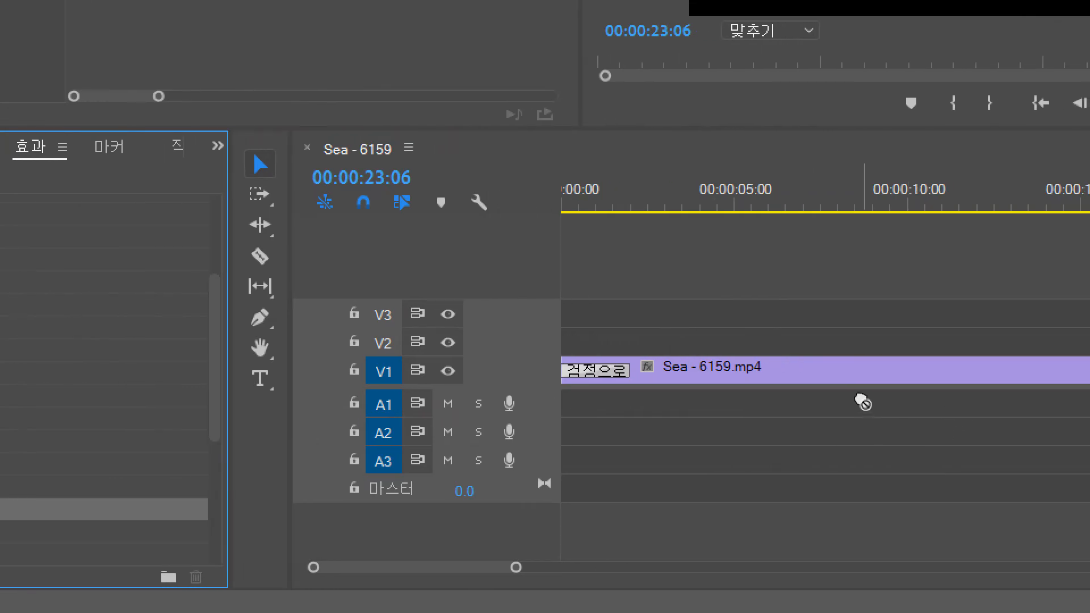
left_click_drag(863, 402, 855, 373)
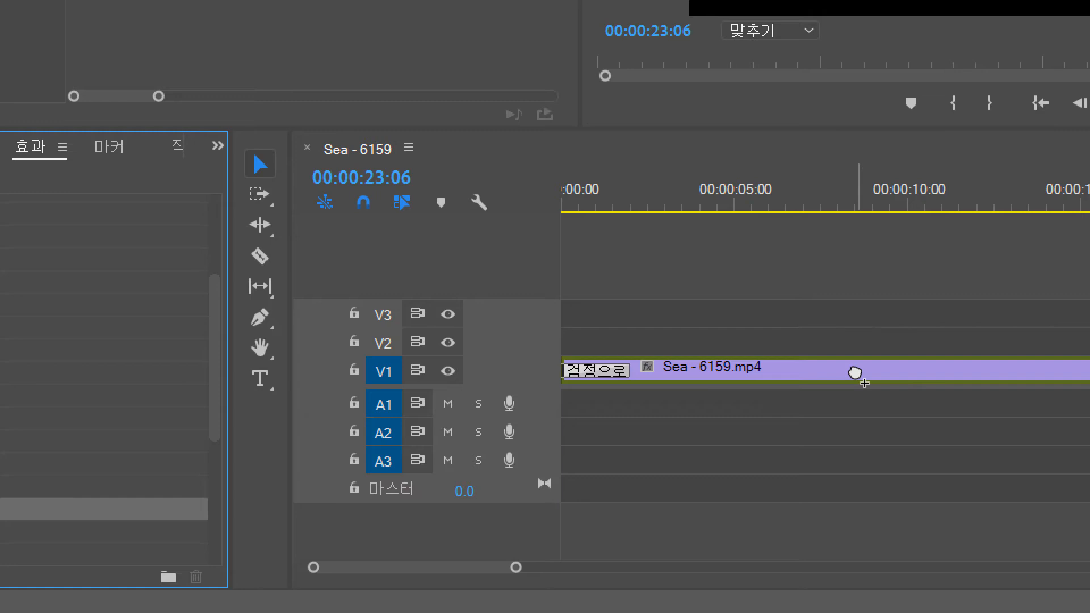
left_click_drag(856, 373, 860, 379)
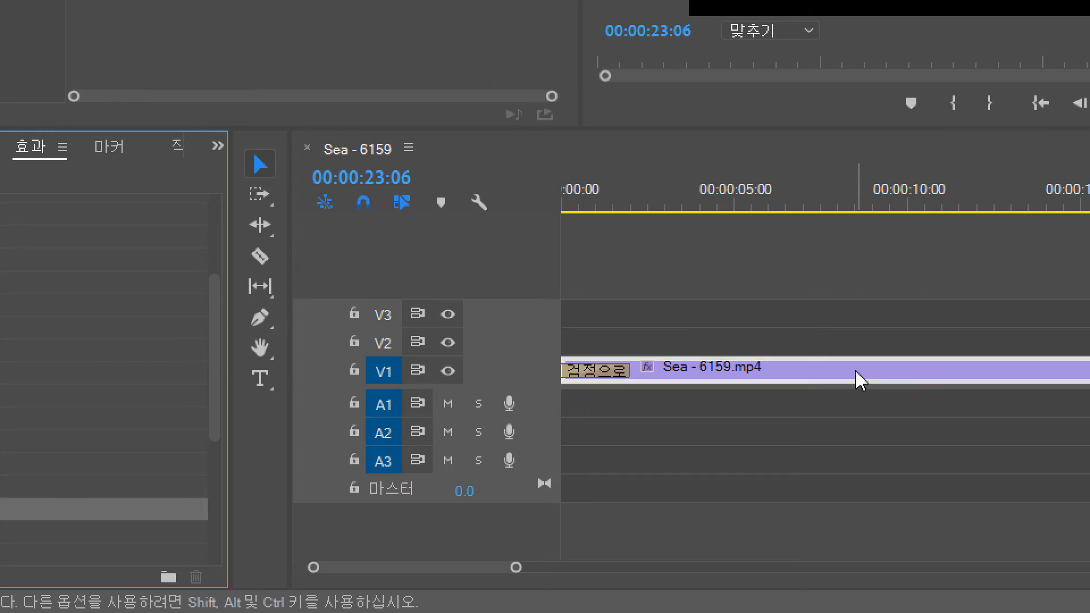
Move the playhead to 00:00:09:02 and select the 색조 (Tint) effect in the clip's effect controls
left_click(861, 379)
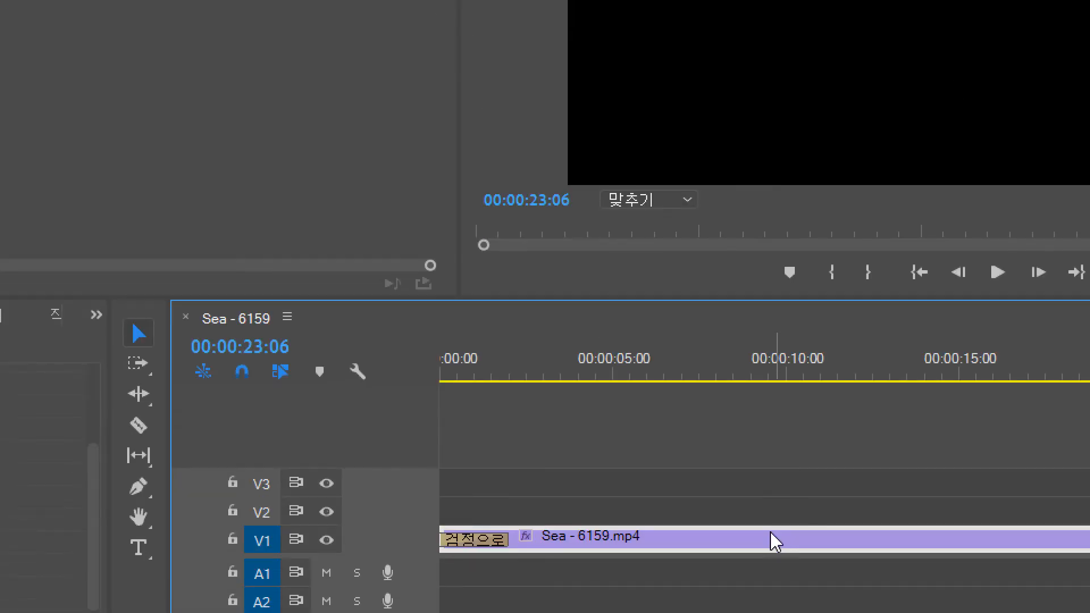
left_click_drag(753, 375, 760, 375)
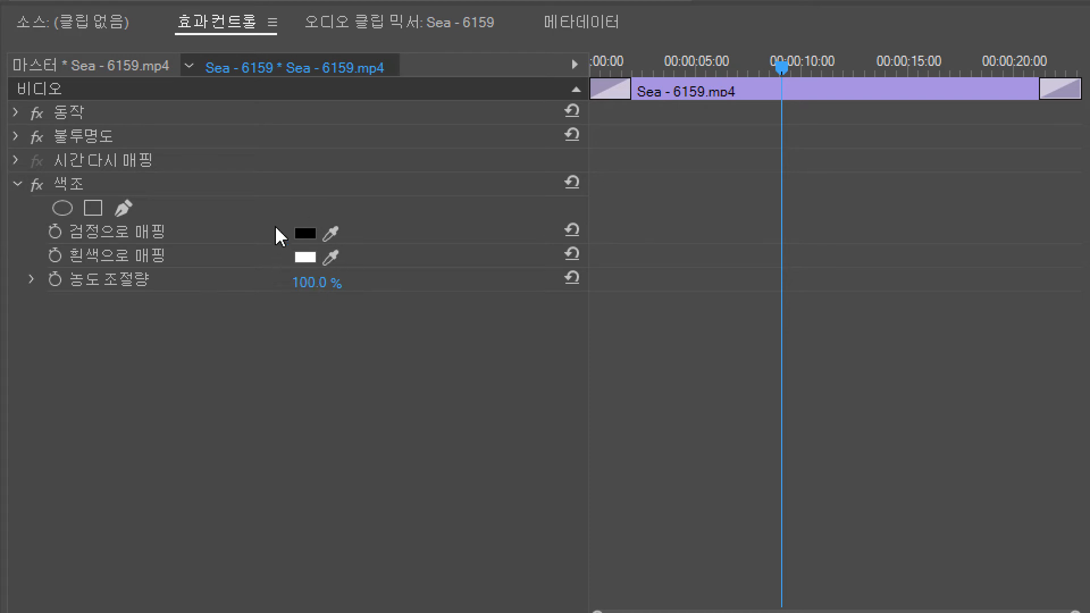
left_click(955, 488)
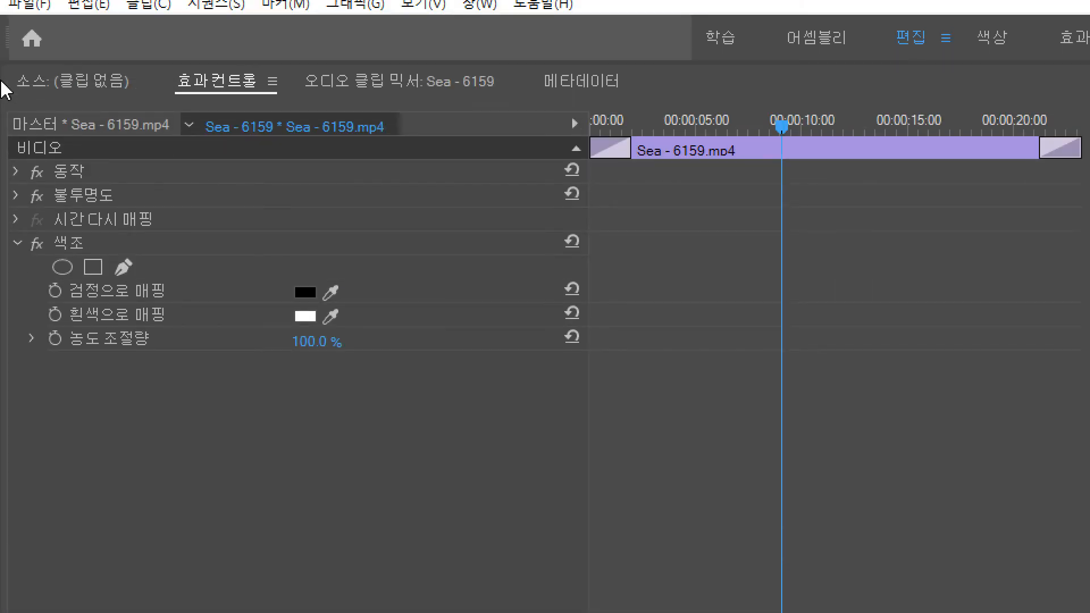
left_click(227, 91)
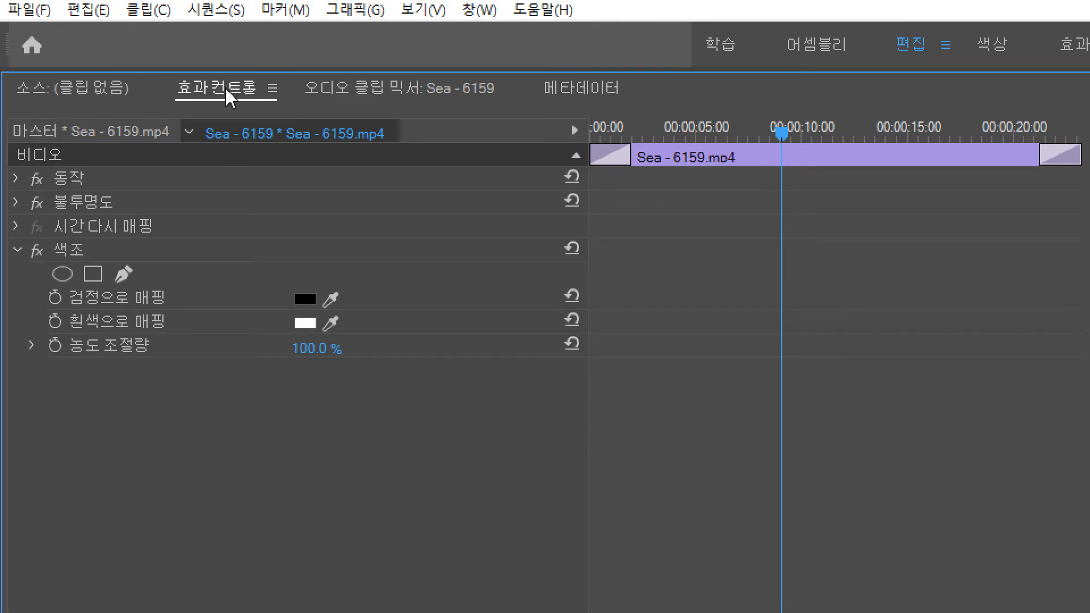
left_click(73, 256)
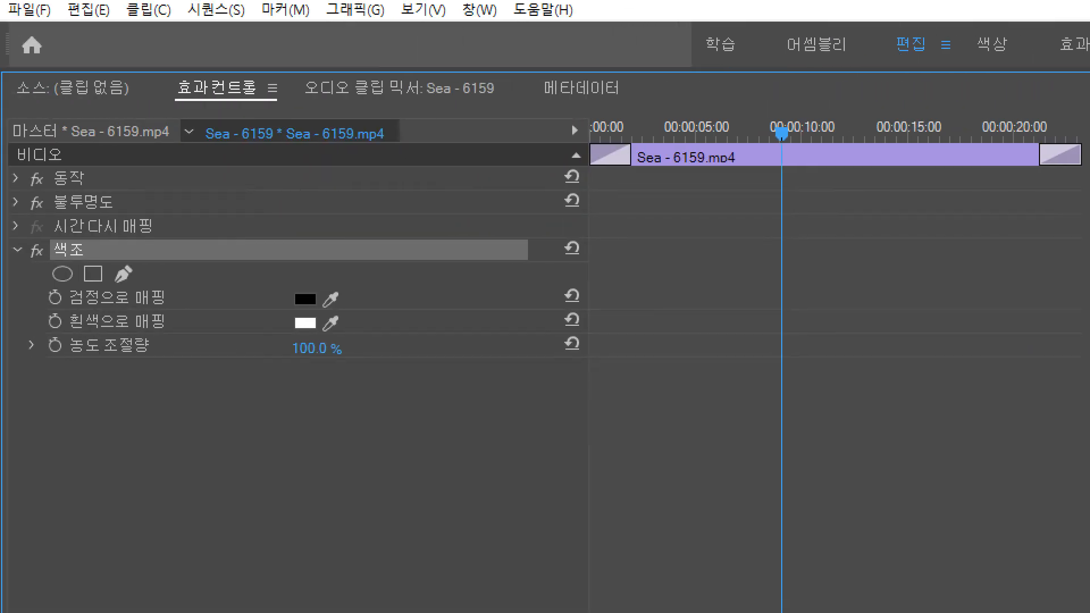
Try 농도 조절량 (Amount to Tint) values such as 51%, 78% and 26%, and return it to 100%
mouse_move(305, 352)
left_mouse_down()
mouse_move(278, 348)
mouse_move(321, 348)
left_mouse_up()
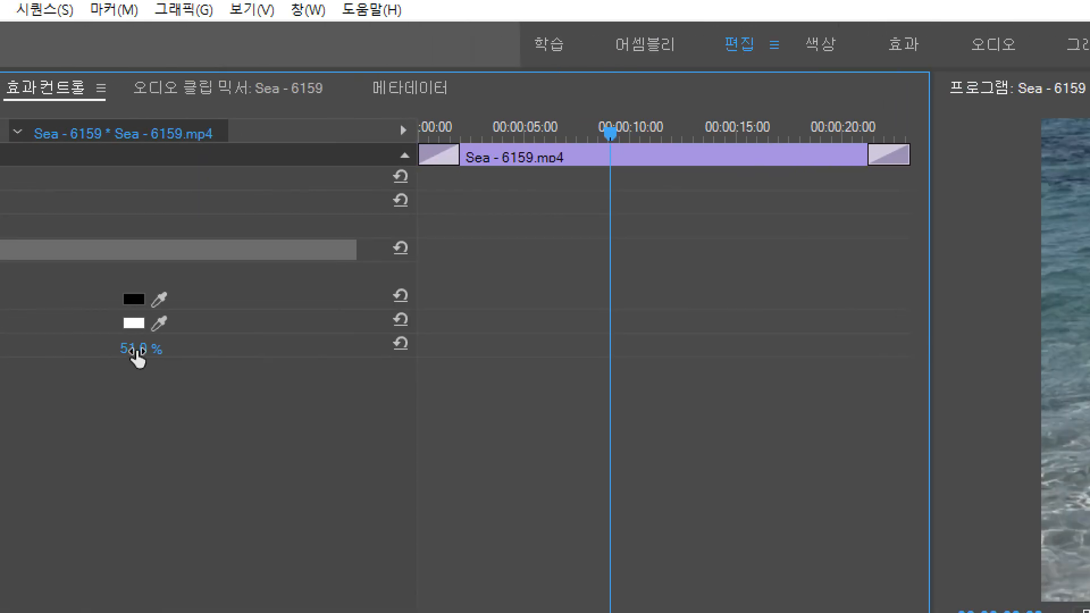
left_click_drag(138, 351, 184, 351)
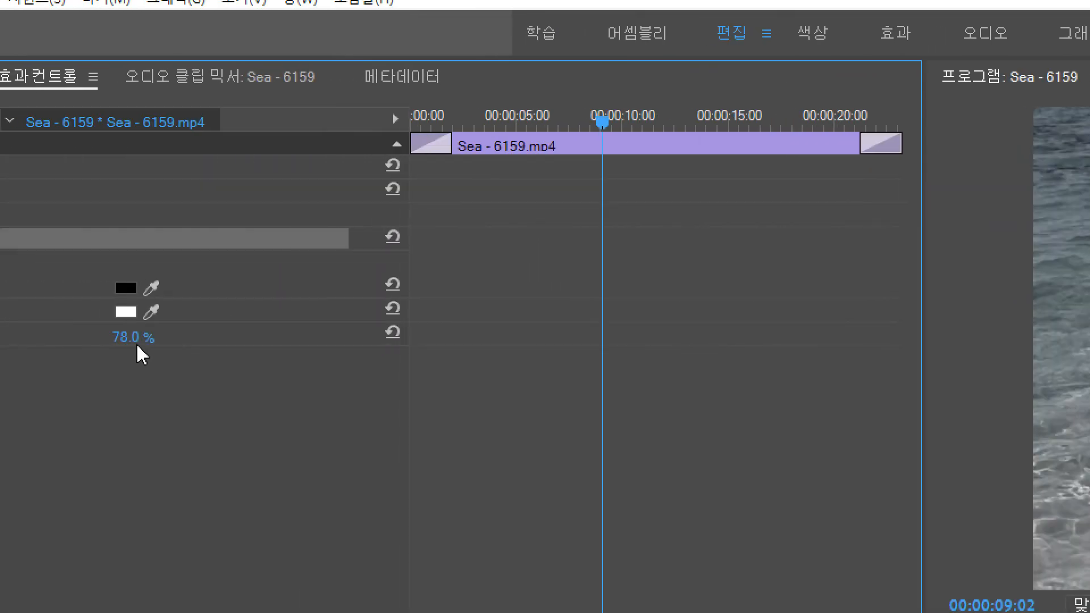
left_click_drag(138, 344, 49, 344)
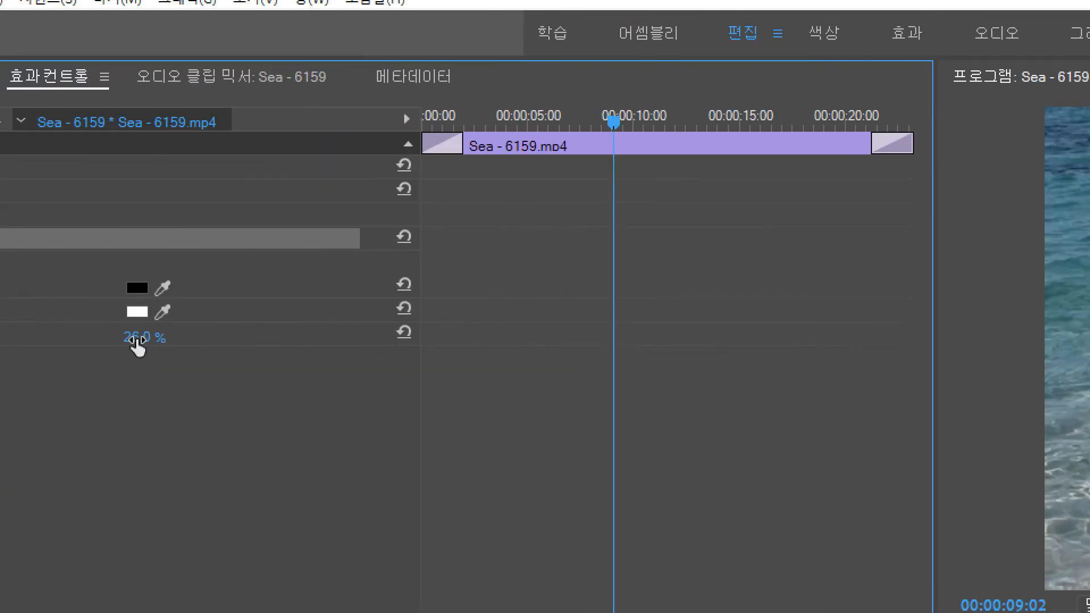
left_click_drag(138, 342, 265, 342)
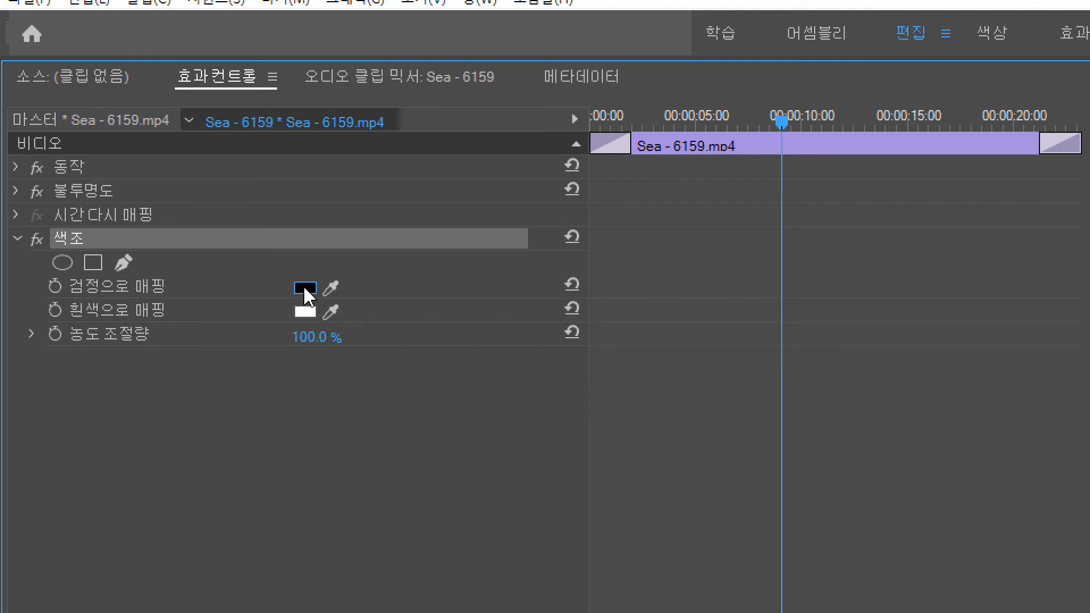
Set the 색조 (Tint) effect's 검정으로 매핑 (Map Black To) color to pure red, FF0000
left_click(304, 288)
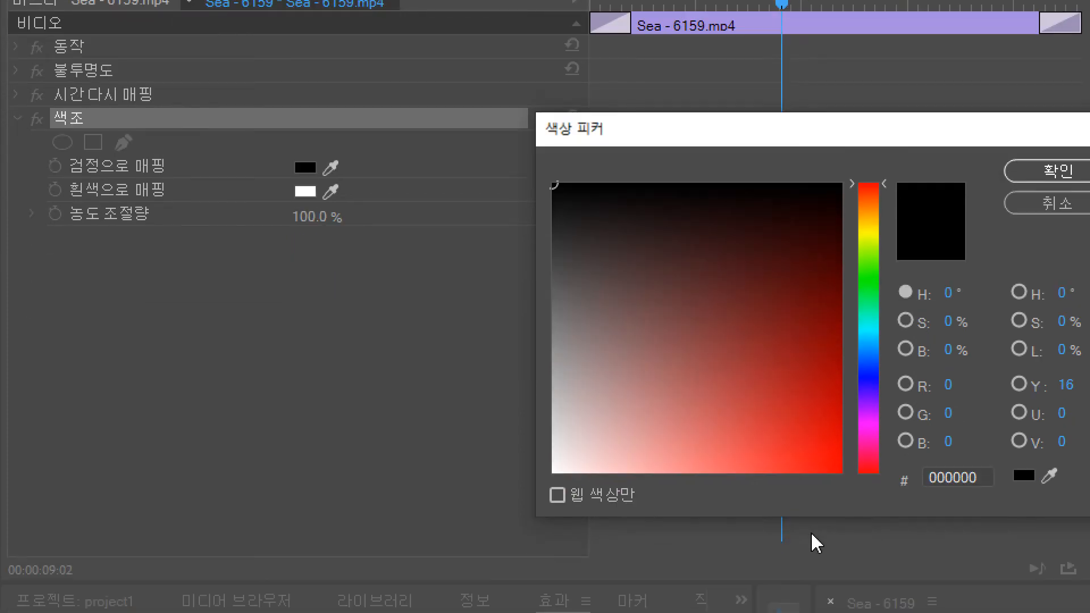
left_click(837, 587)
left_click_drag(838, 458, 854, 470)
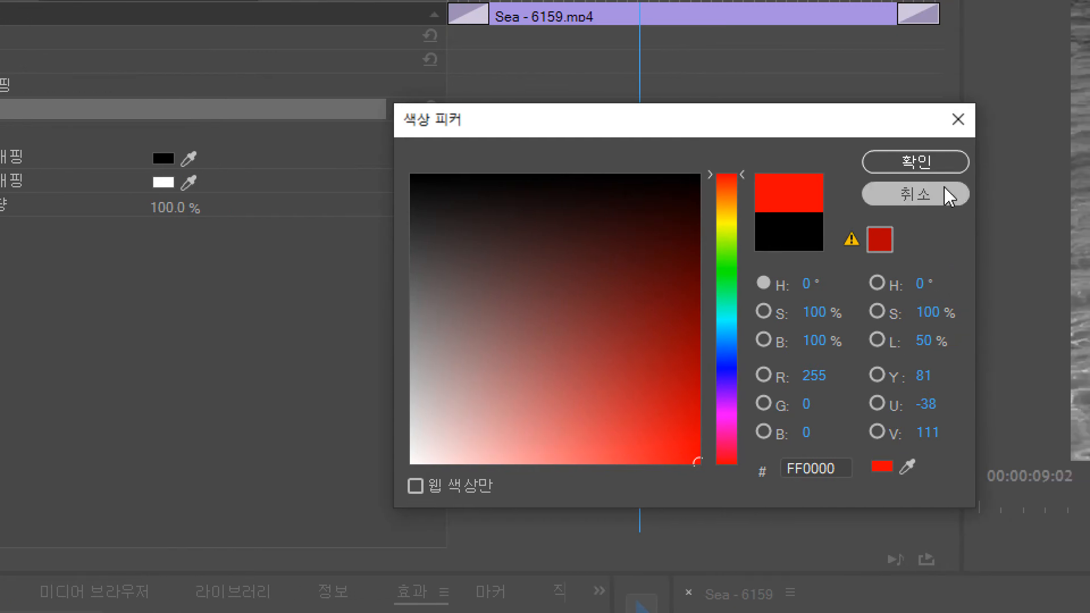
left_click(931, 163)
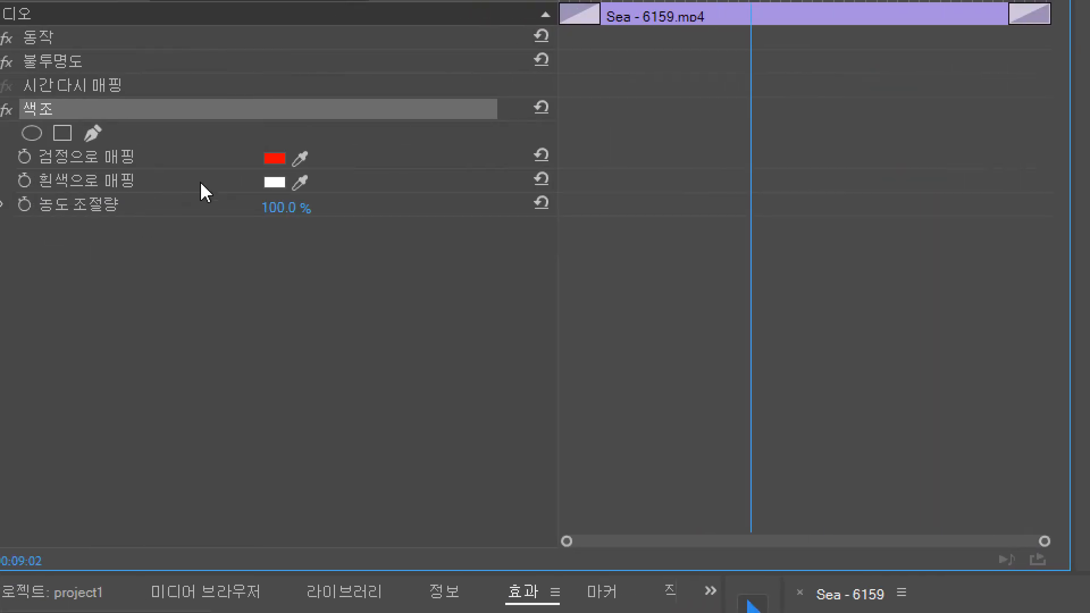
Change the 검정으로 매핑 (Map Black To) color of the tint to dark blue, 02064E
left_click(275, 159)
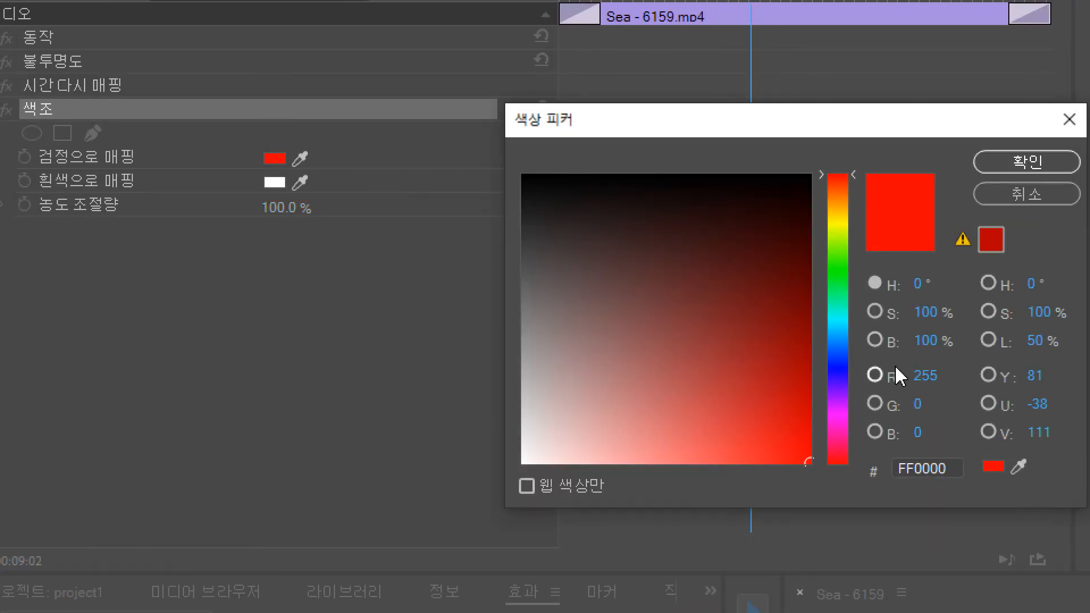
left_click_drag(844, 356, 846, 366)
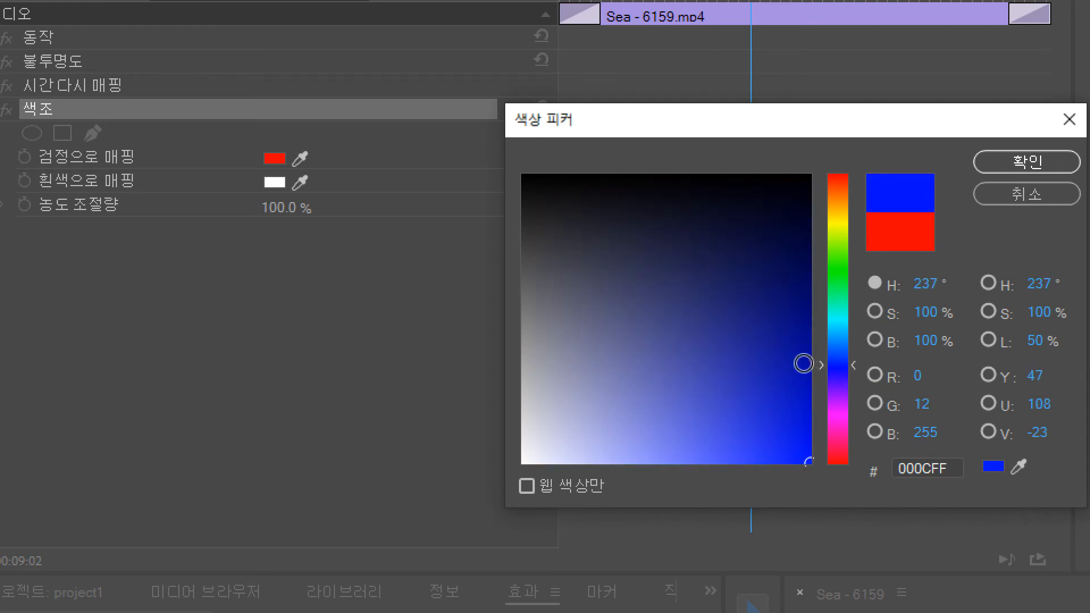
left_click(796, 364)
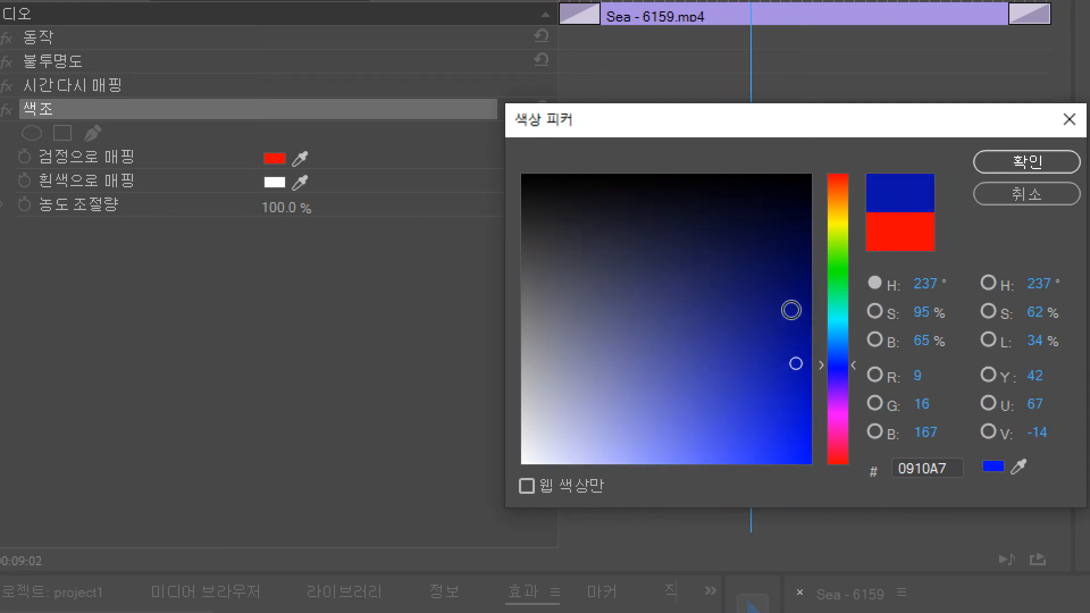
left_click(800, 284)
left_click(801, 262)
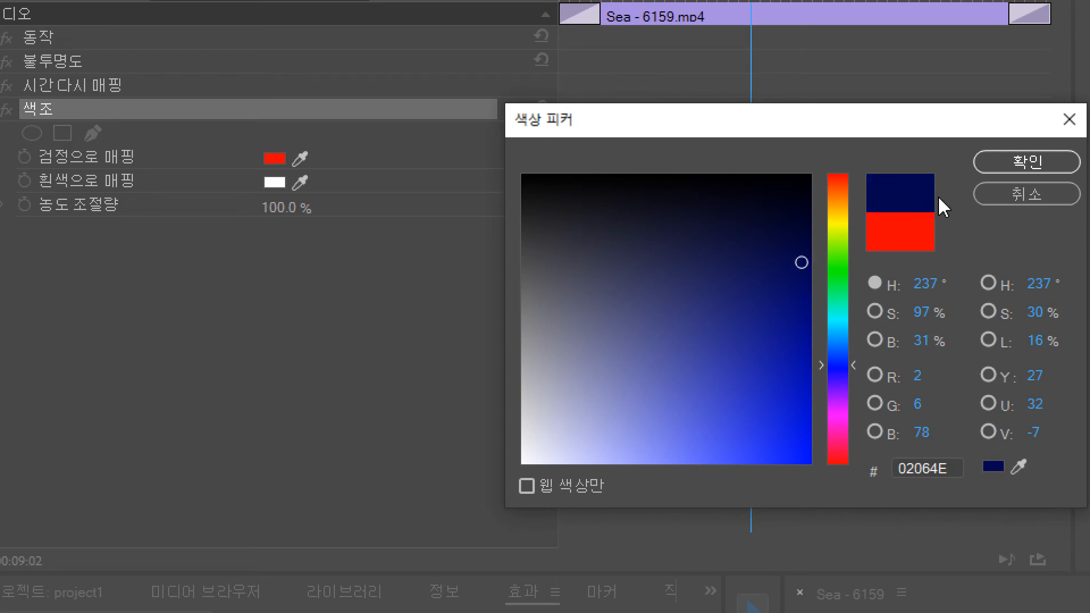
left_click(1044, 163)
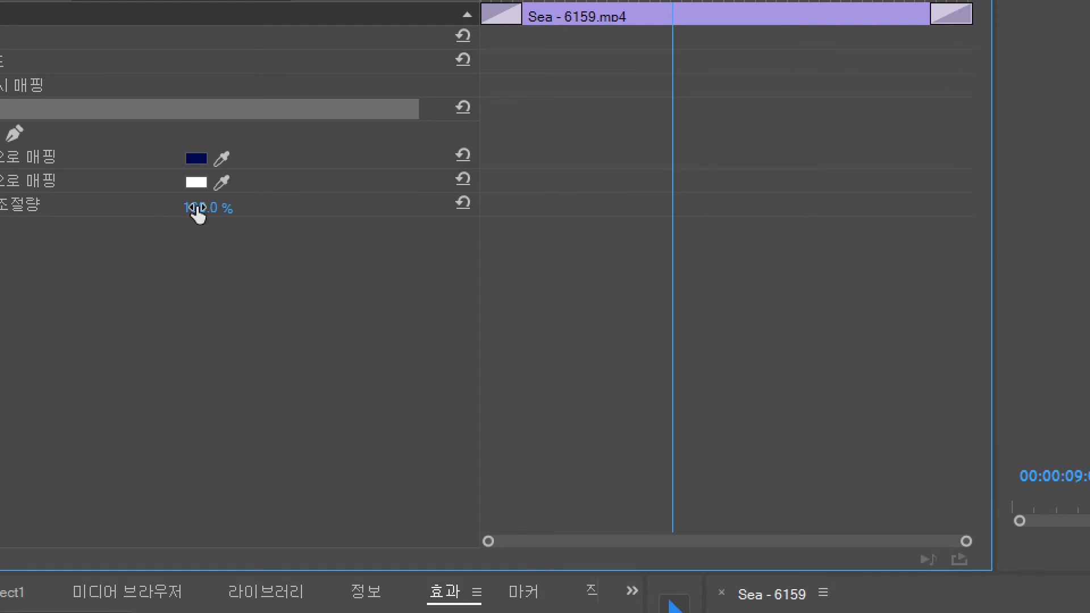
Try 농도 조절량 (Amount to Tint) at 39%, return it to 100%, and expand and collapse the 불투명도 (Opacity) settings
left_click_drag(196, 209, 160, 209)
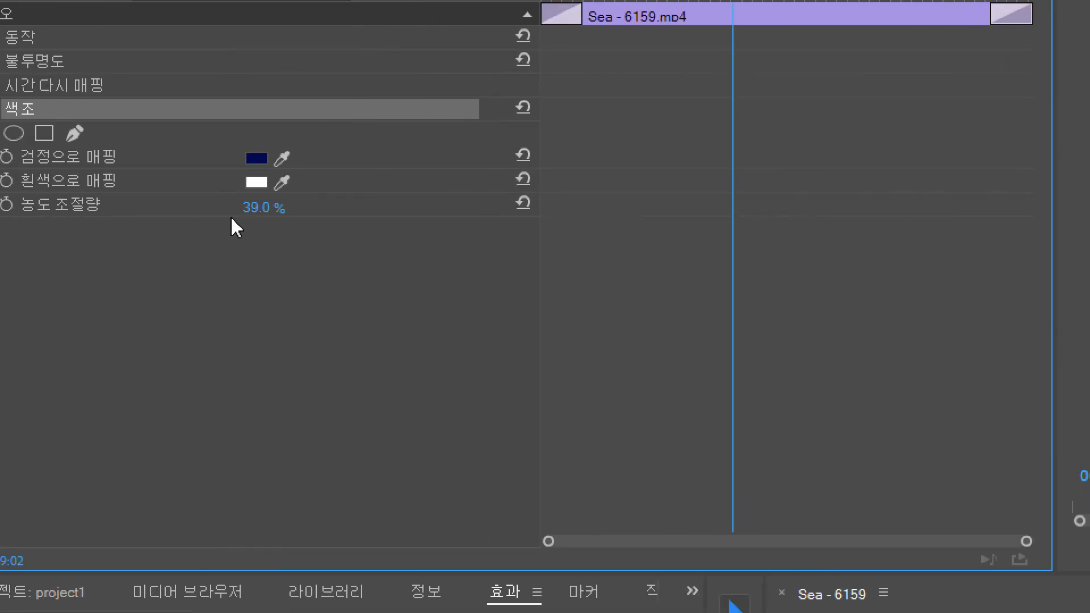
left_click_drag(247, 209, 273, 207)
left_click(30, 612)
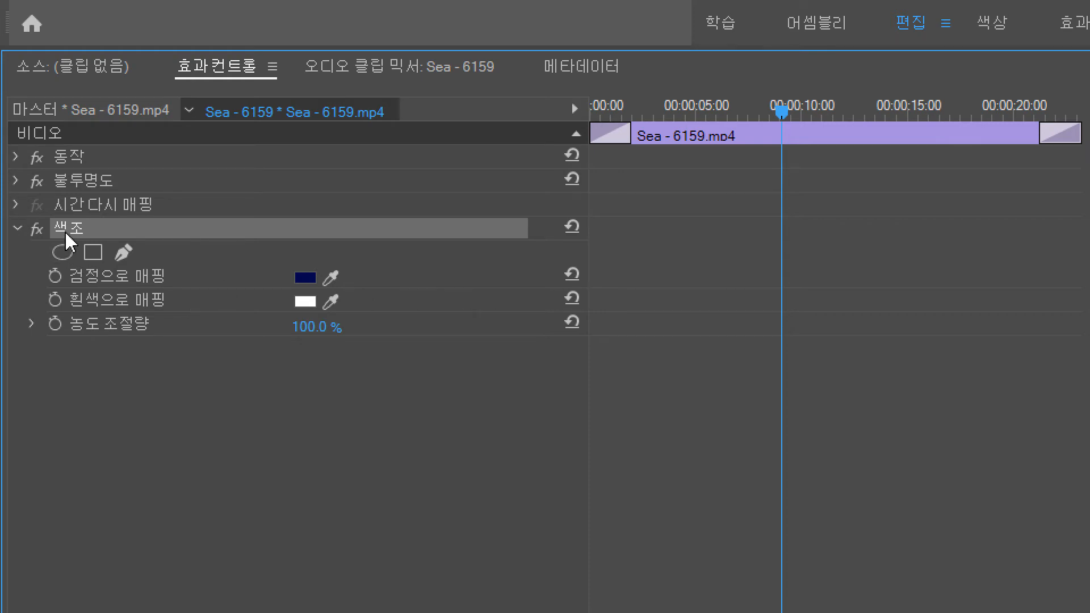
left_click(16, 180)
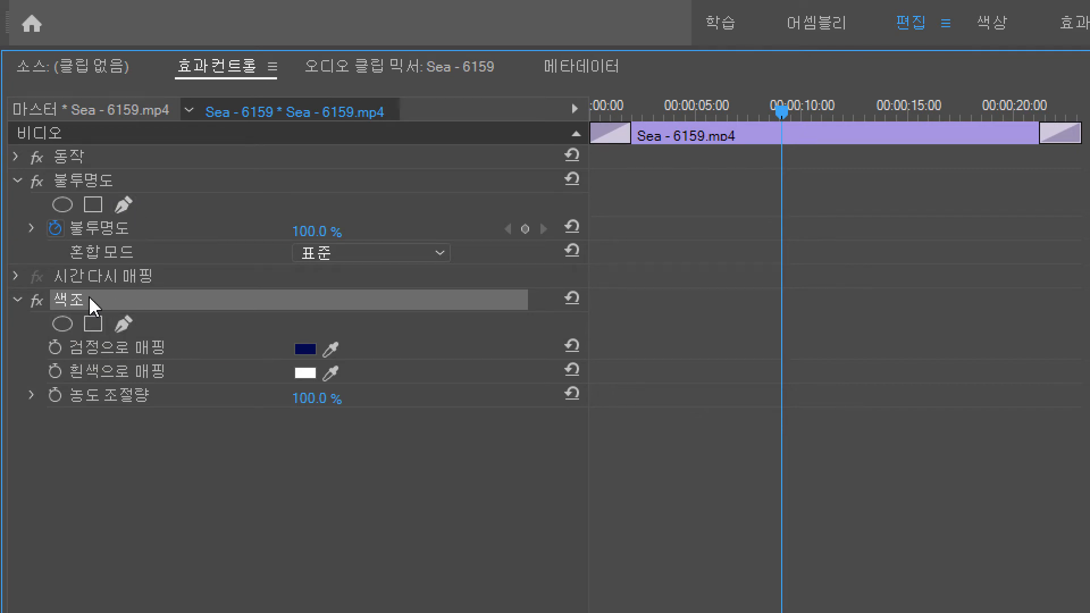
left_click(17, 180)
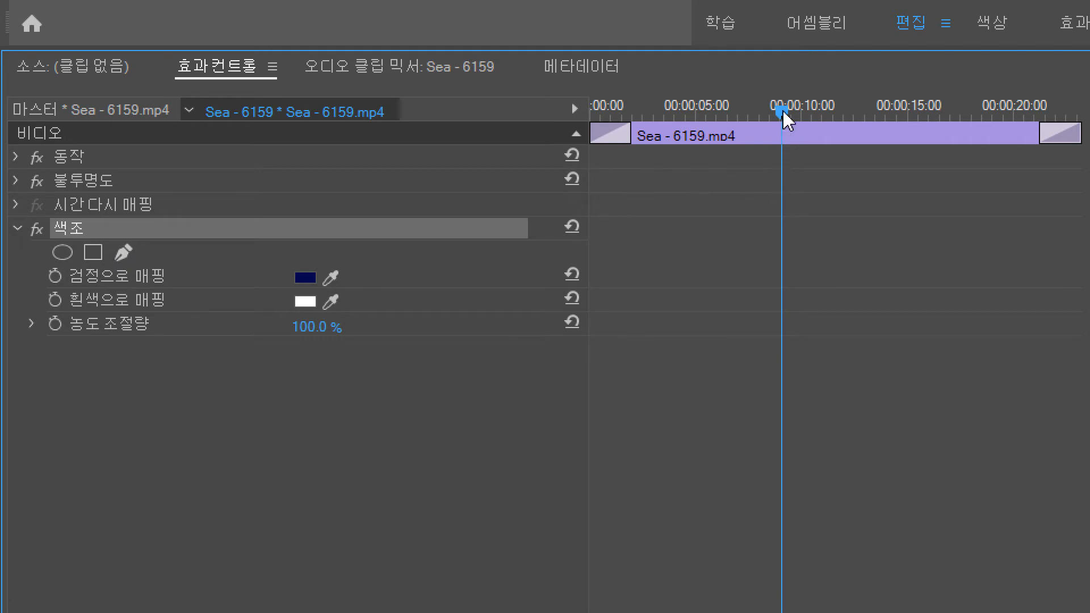
Set the tint's 검정으로 매핑 (Map Black To) color back to black, 000000
left_click(311, 284)
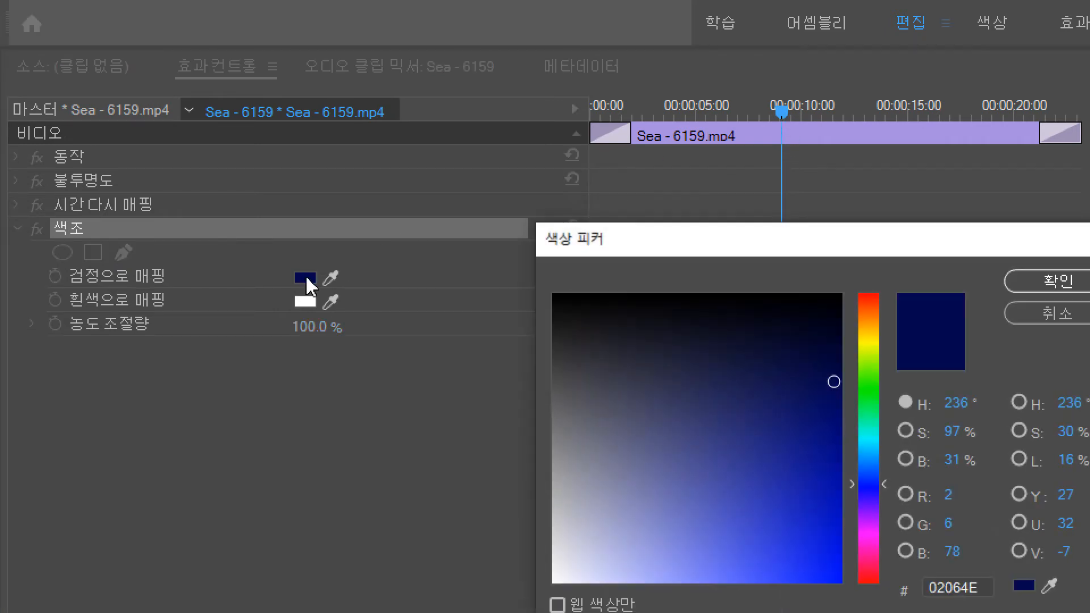
left_click_drag(732, 369, 878, 243)
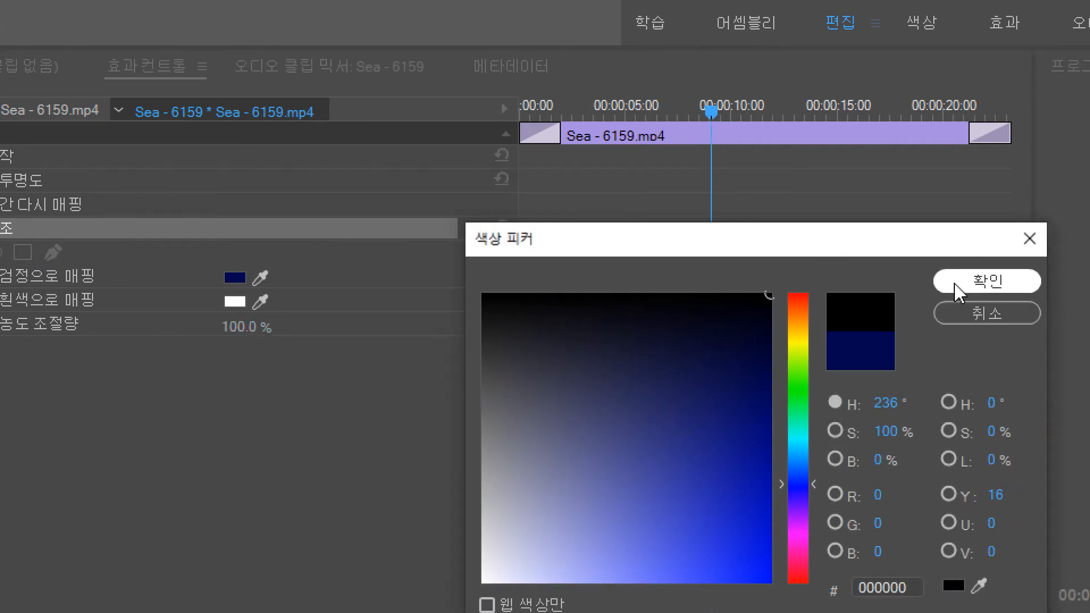
left_click(1017, 282)
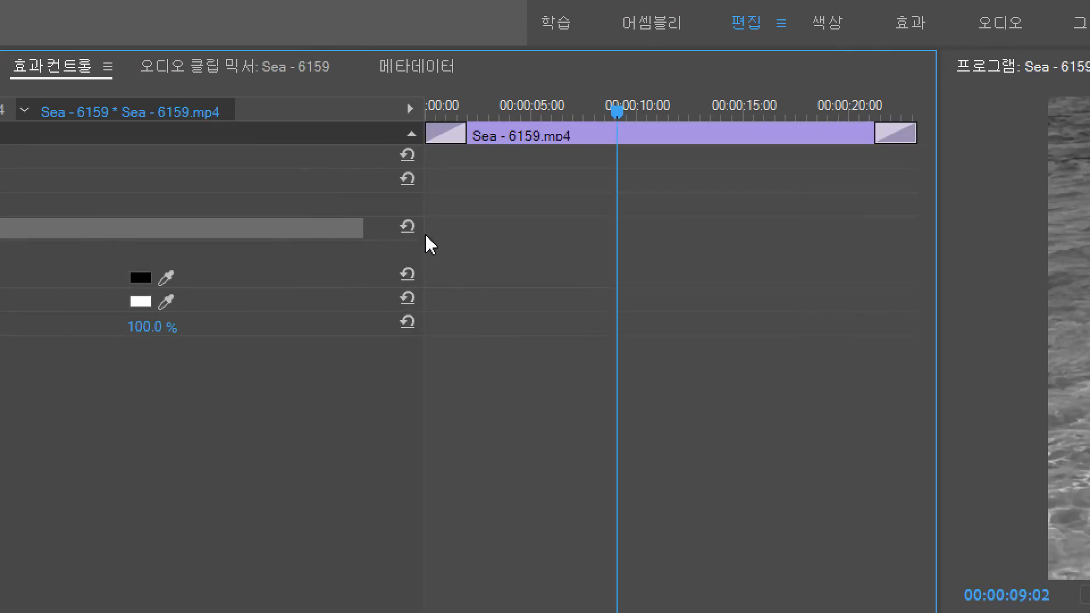
Move the playhead to 00:00:03:00, just after the opening transition of the Sea - 6159.mp4 clip
left_click_drag(617, 112, 491, 112)
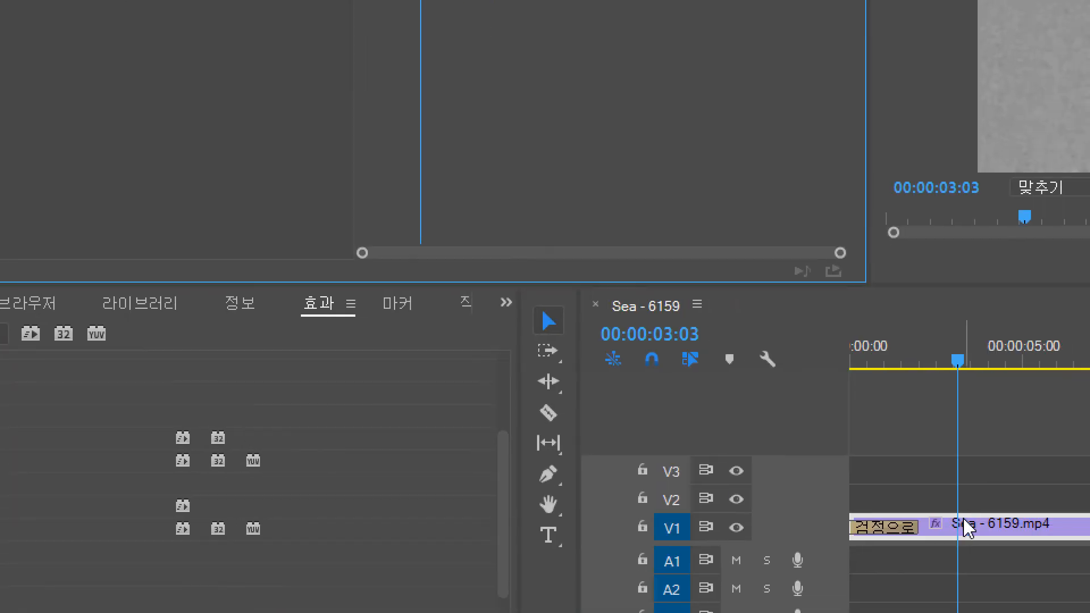
left_click_drag(945, 359, 913, 361)
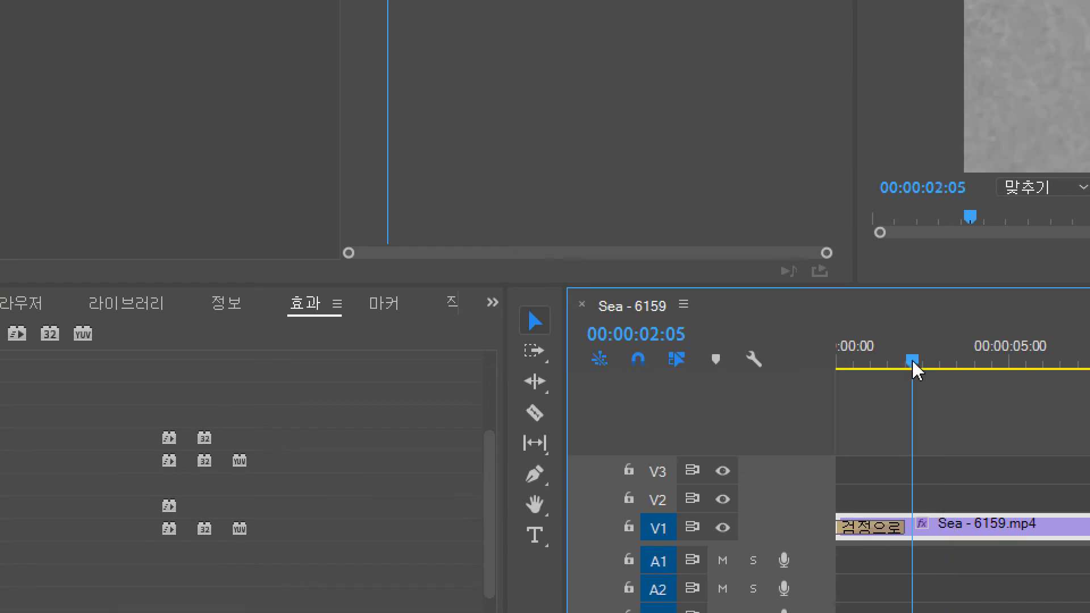
left_click(666, 334)
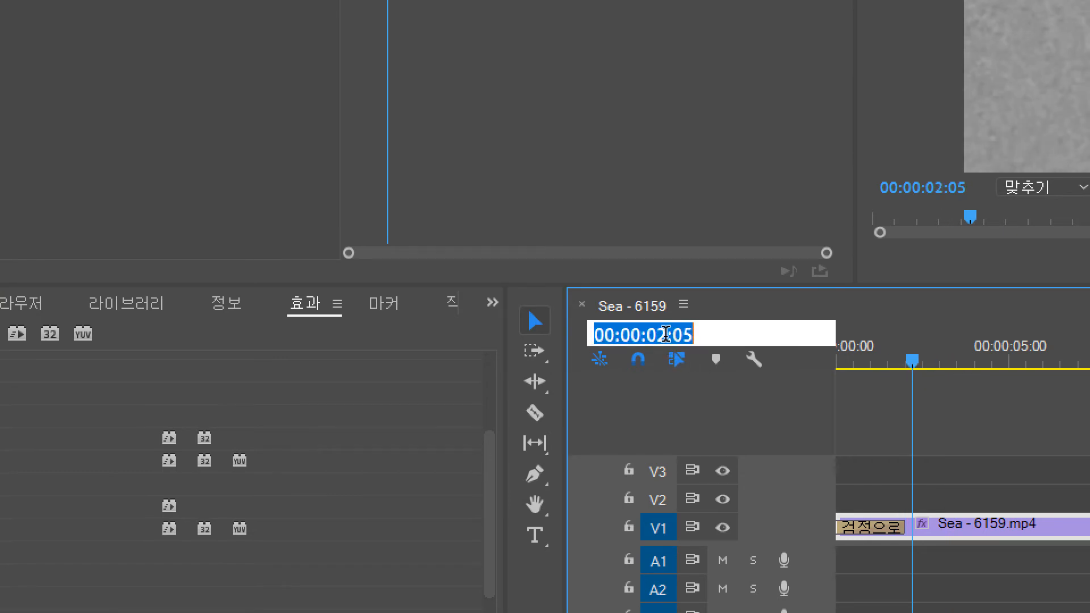
type("3.")
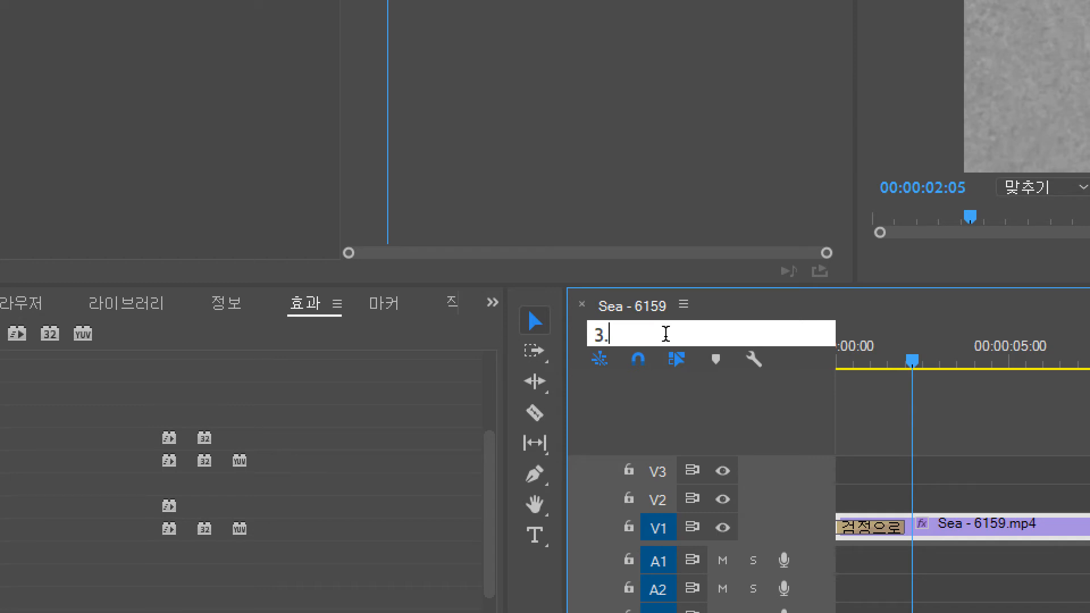
key("Return")
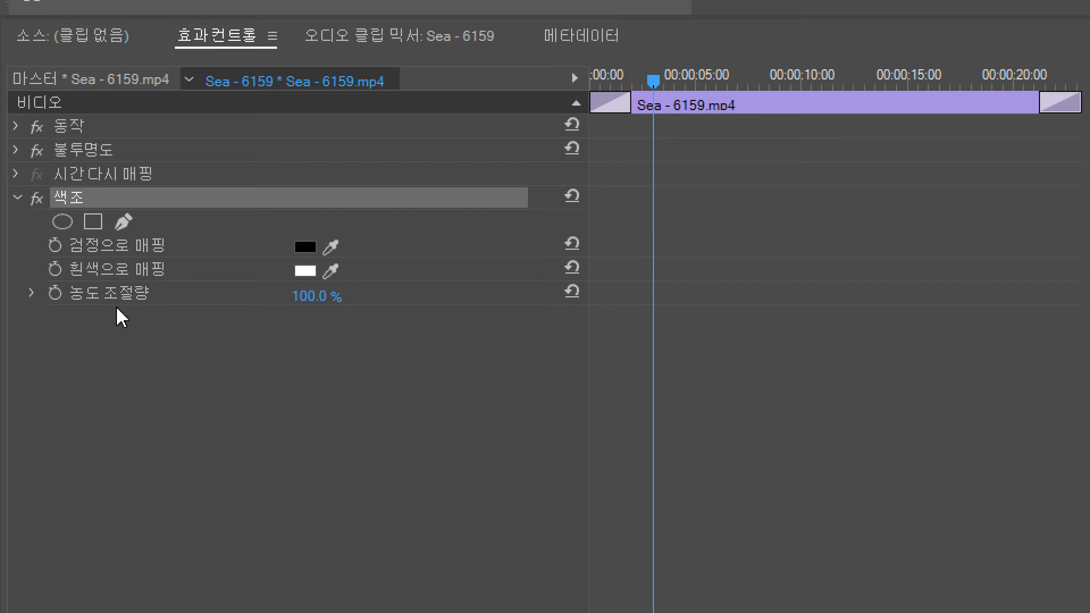
Add a rectangular mask to the 색조 (Tint) effect and set the program monitor's zoom level to 25%
left_click(99, 226)
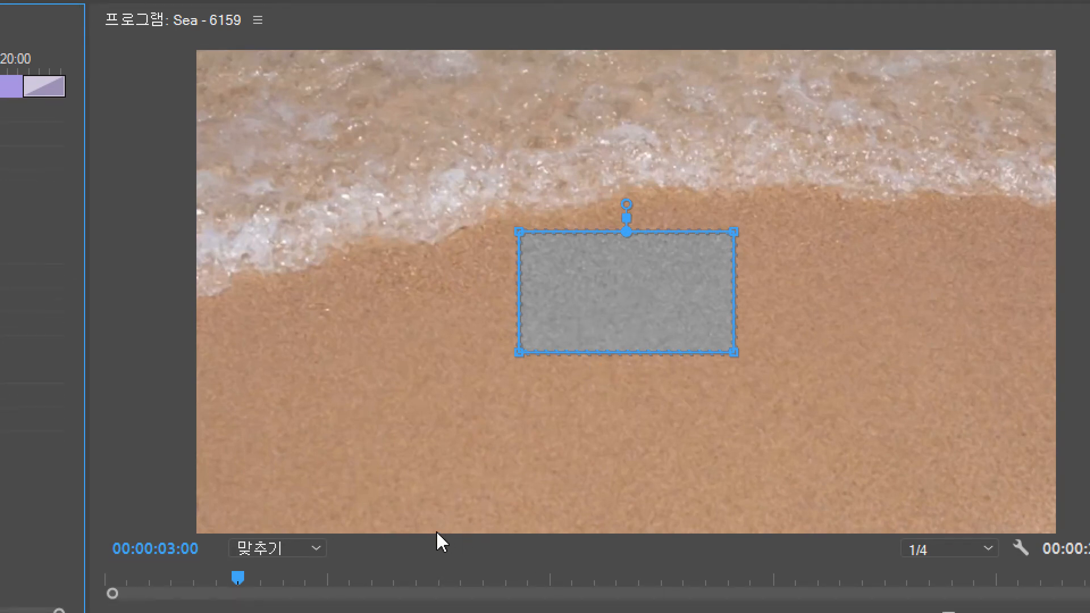
left_click(317, 536)
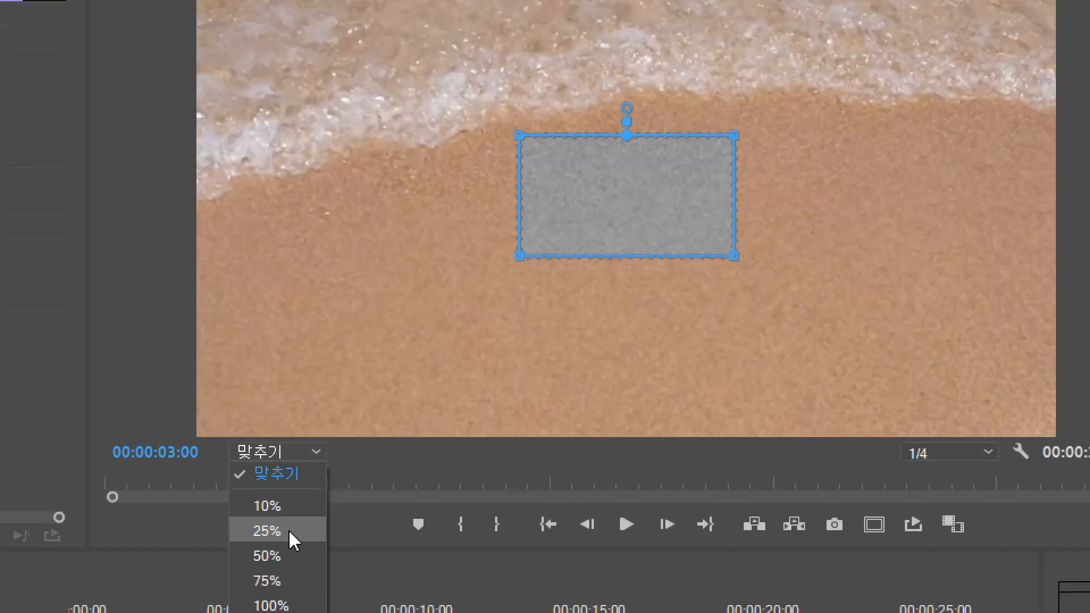
left_click(290, 533)
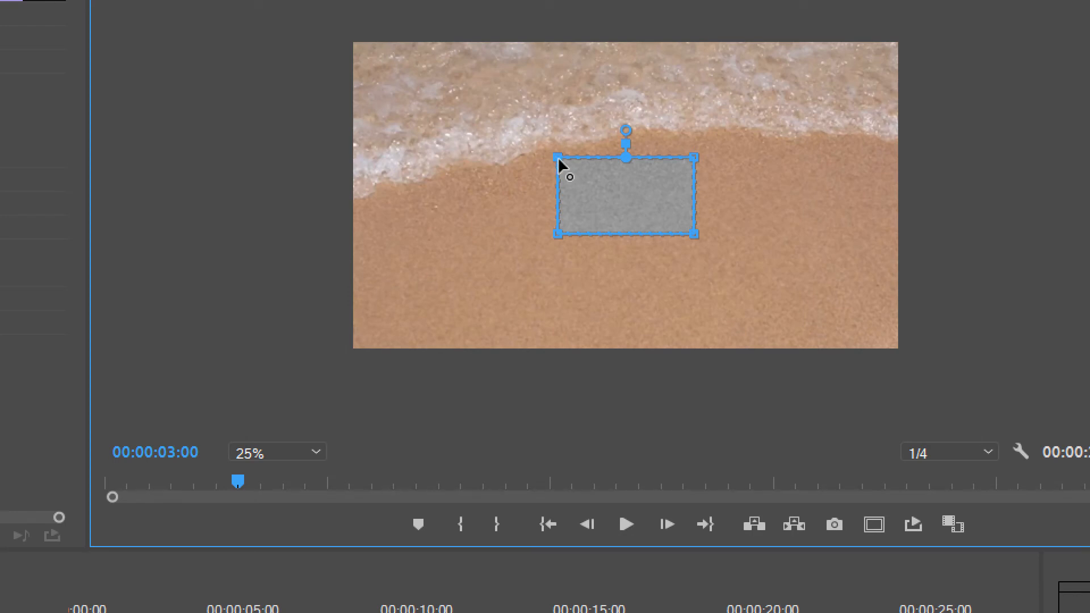
Stretch the four corners of the tint mask slightly beyond the corresponding corners of the video frame
left_click_drag(558, 162, 341, 35)
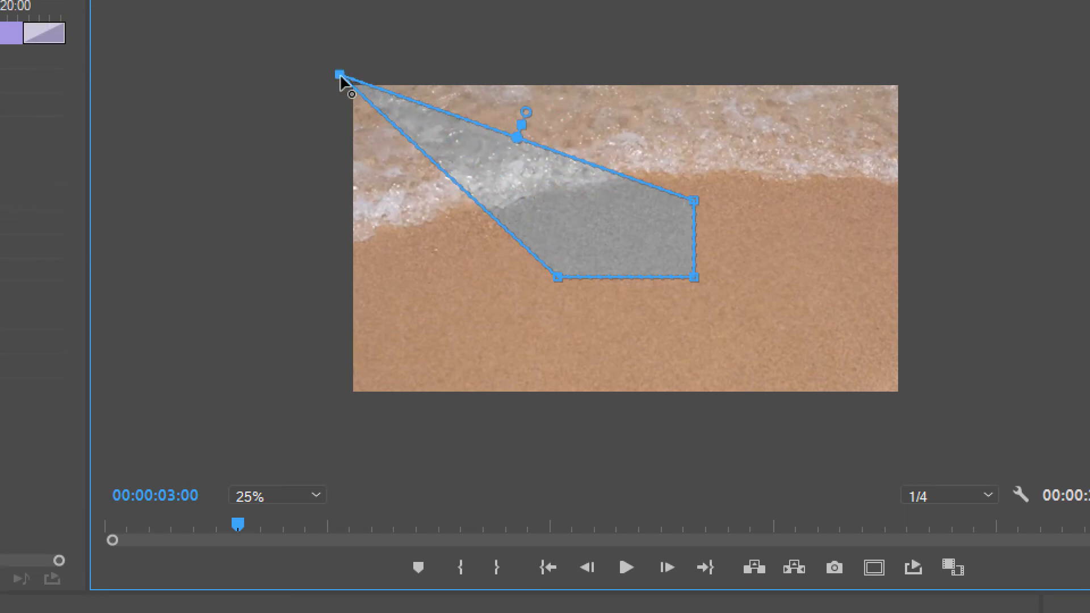
left_click_drag(559, 278, 345, 406)
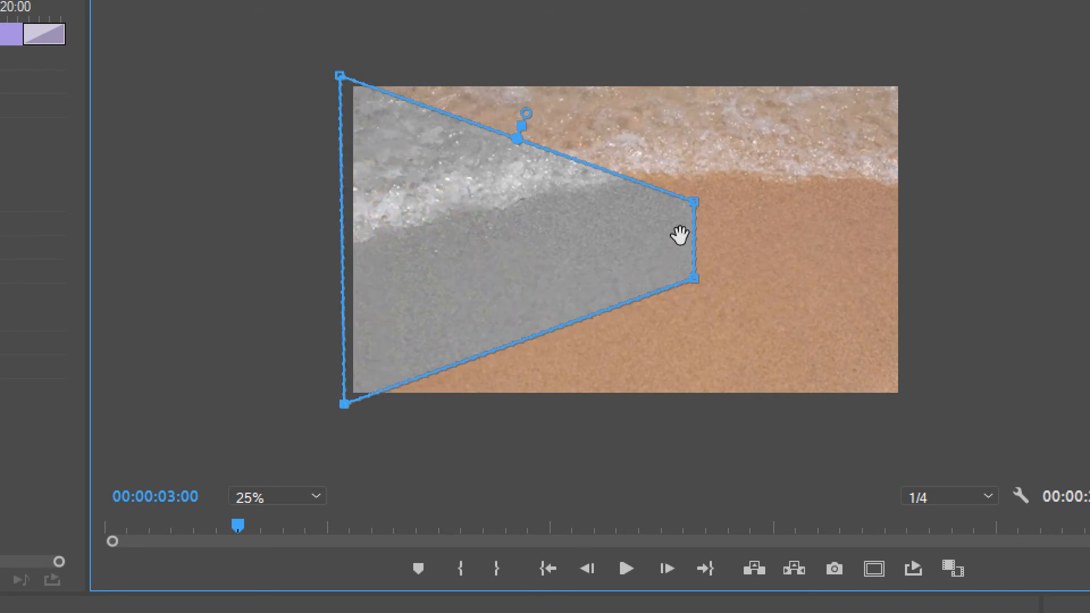
left_click_drag(694, 203, 915, 79)
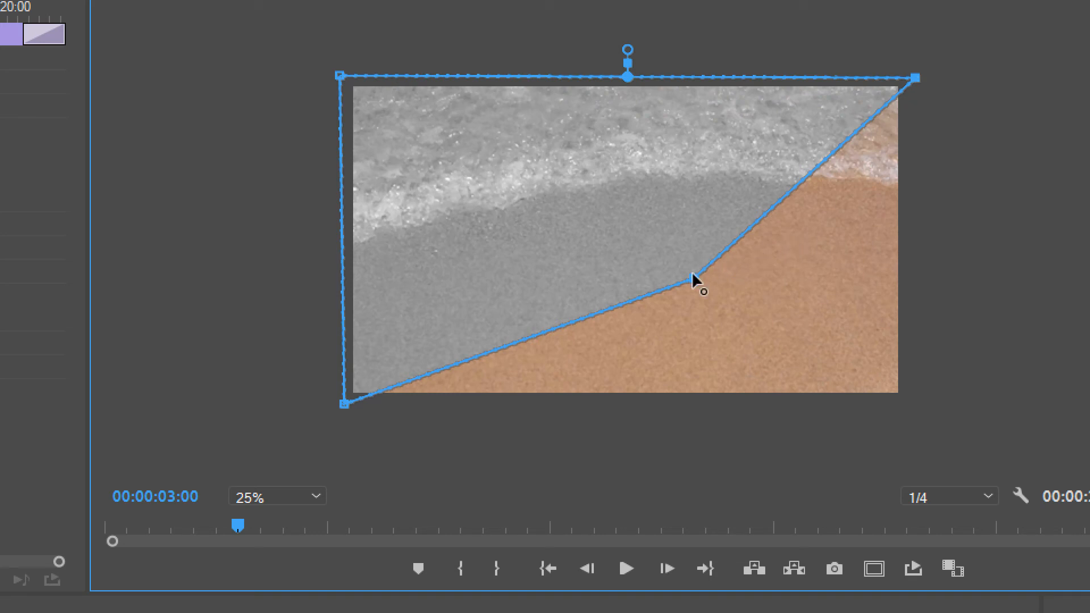
left_click_drag(693, 278, 910, 398)
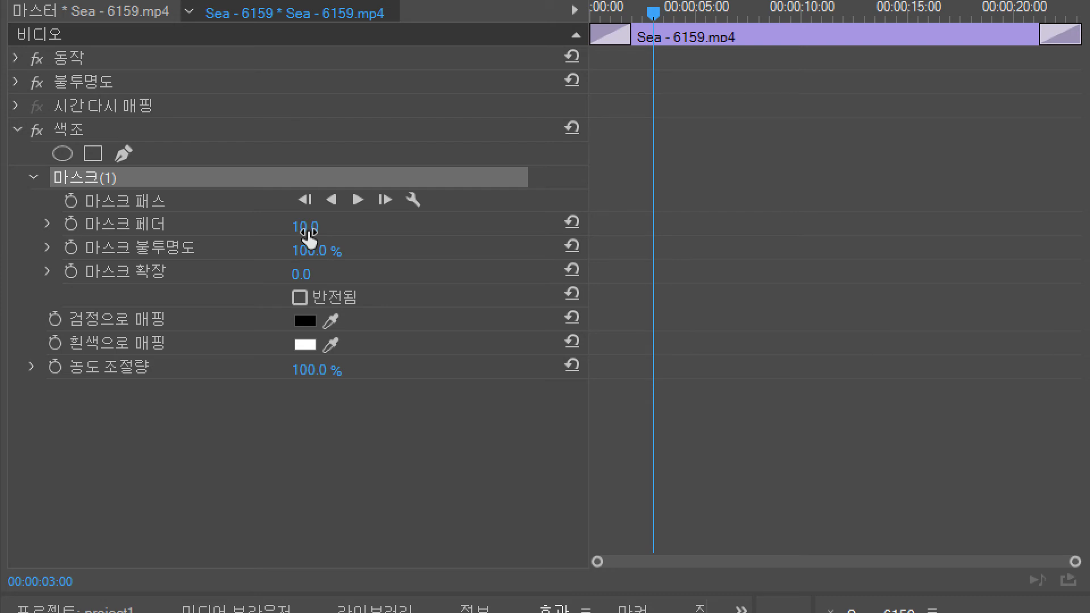
Pull the mask's lower-left corner inside the frame, try 마스크 페더 (Mask Feather) values of 102 and 0, and set it to 99
mouse_move(304, 228)
left_mouse_down()
mouse_move(333, 228)
mouse_move(324, 226)
left_mouse_up()
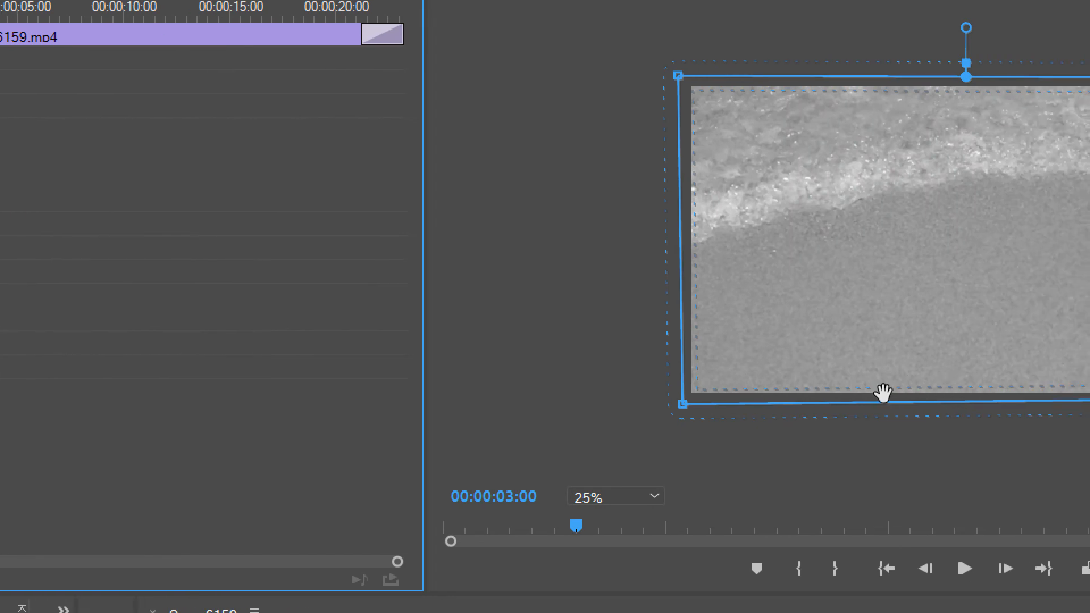
left_click_drag(684, 413, 752, 359)
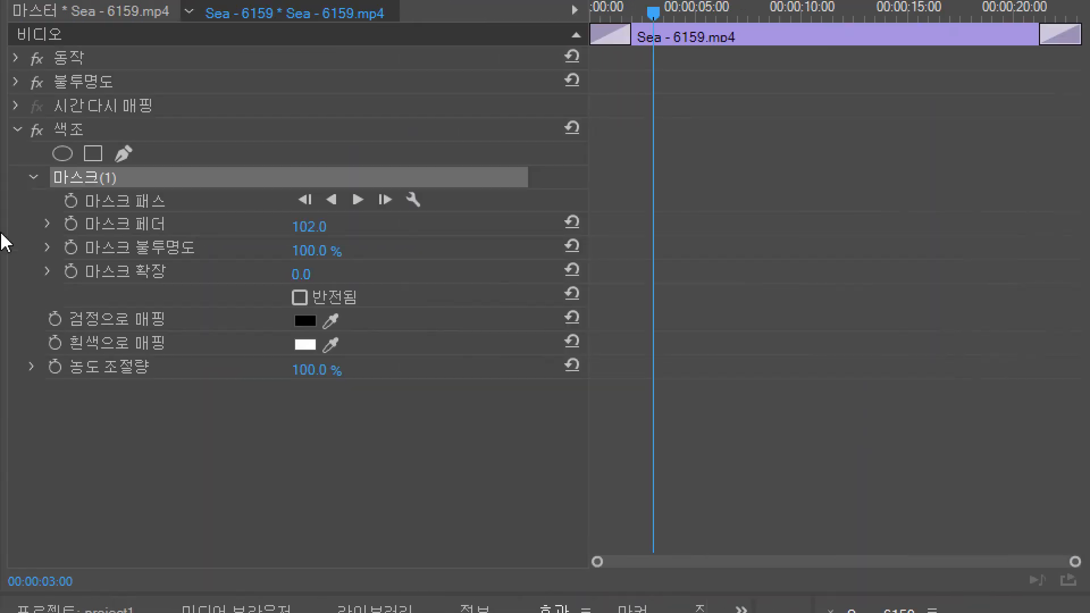
left_click_drag(307, 233, 239, 232)
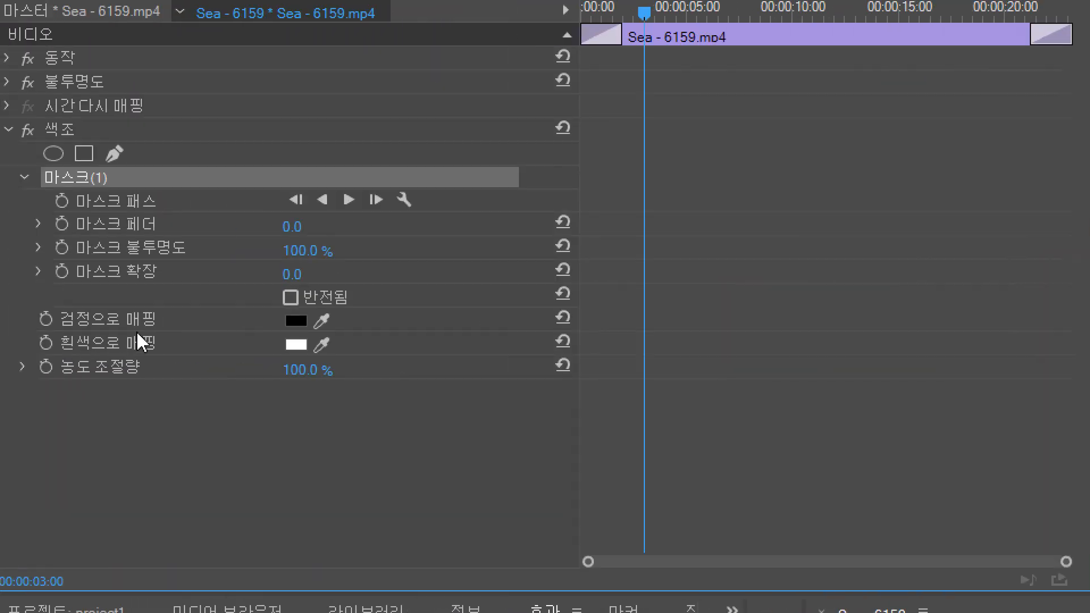
left_click_drag(305, 227, 304, 227)
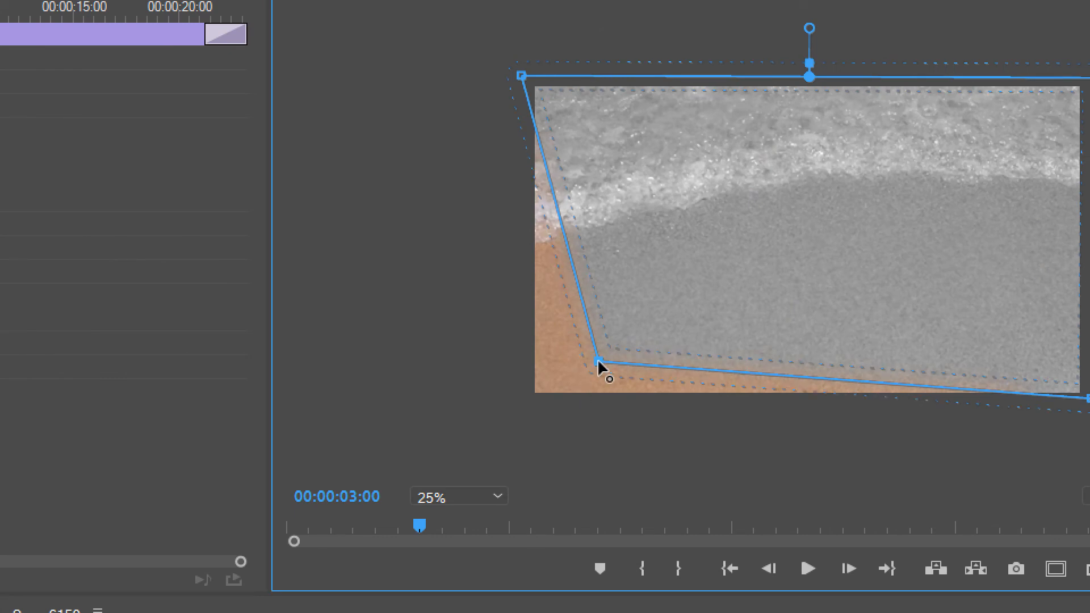
Move the mask's lower corners and upper-left corner further outside the frame and nudge the mask so it covers the whole image
left_click_drag(599, 363, 512, 410)
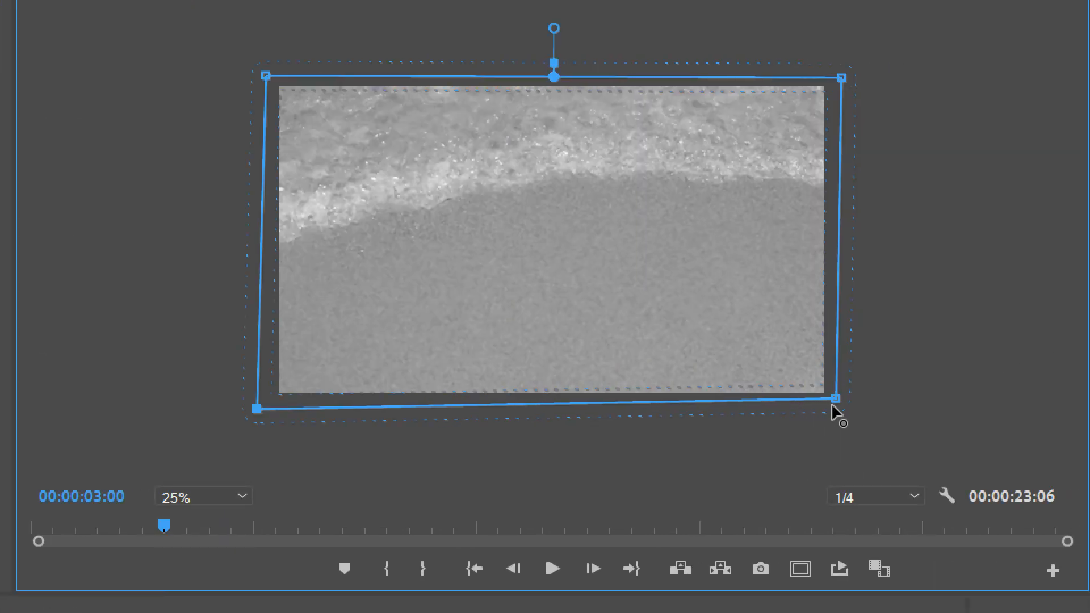
left_click_drag(833, 405, 841, 414)
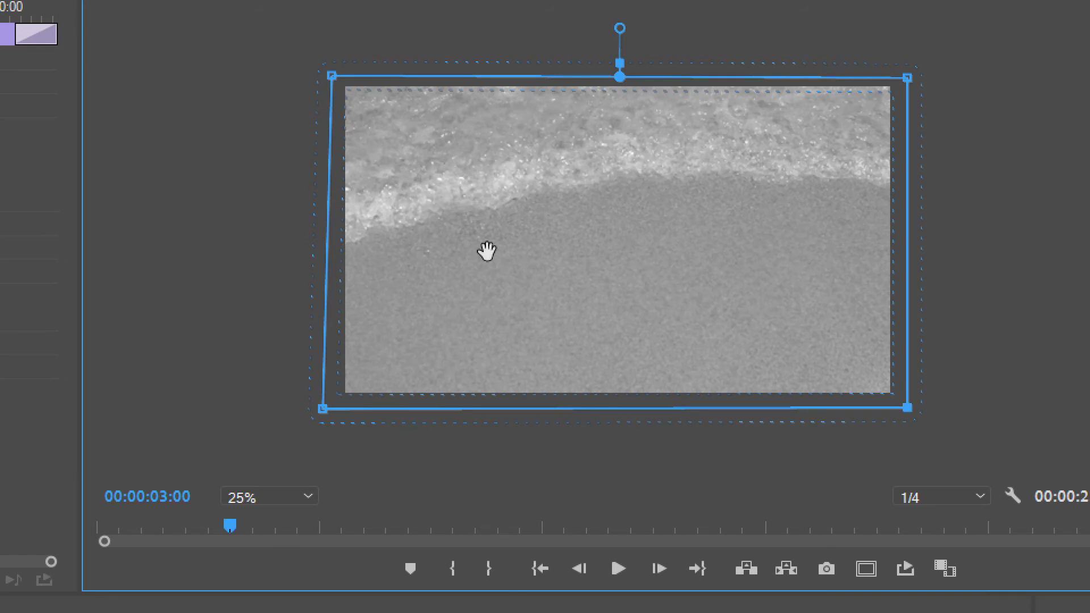
left_click_drag(697, 251, 723, 249)
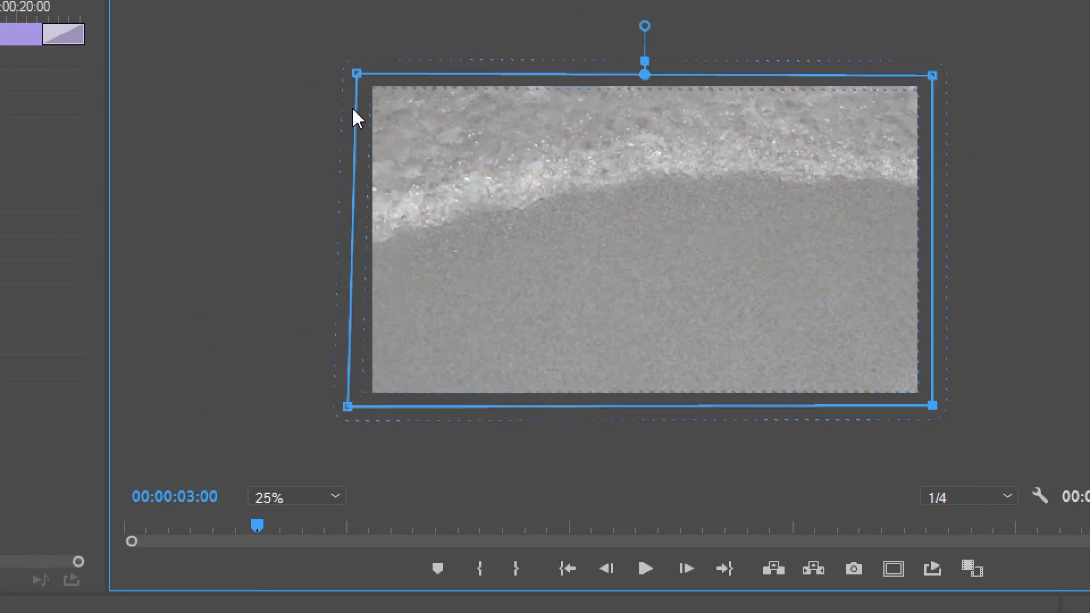
left_click_drag(357, 85, 348, 86)
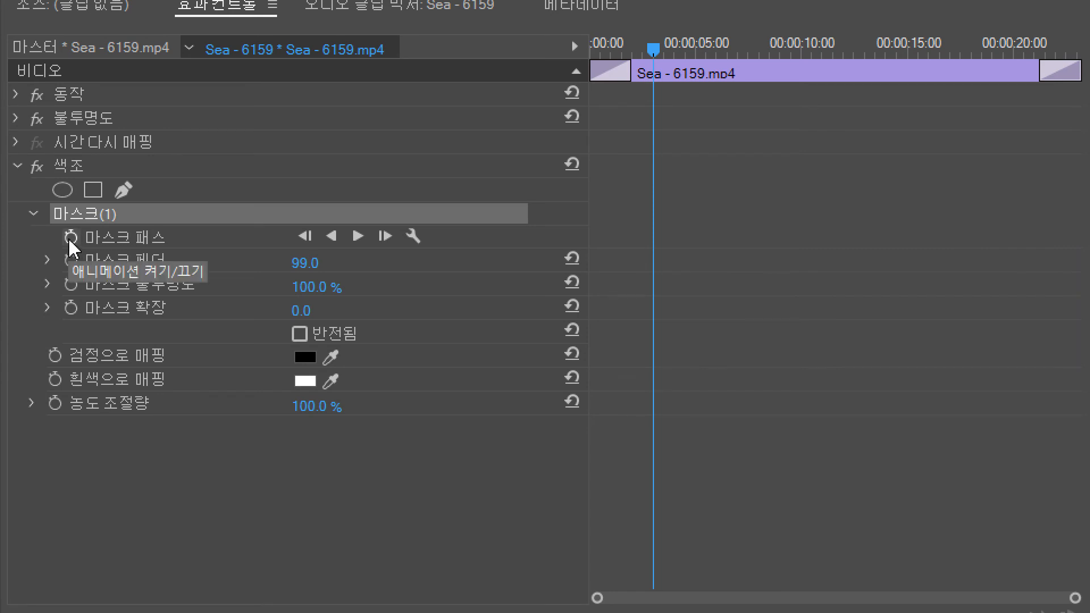
Animate the tint mask's 마스크 패스 (Mask Path) from 00:00:03:00, moving the mask past the frame's left edge at 00:00:05:00
left_click(70, 239)
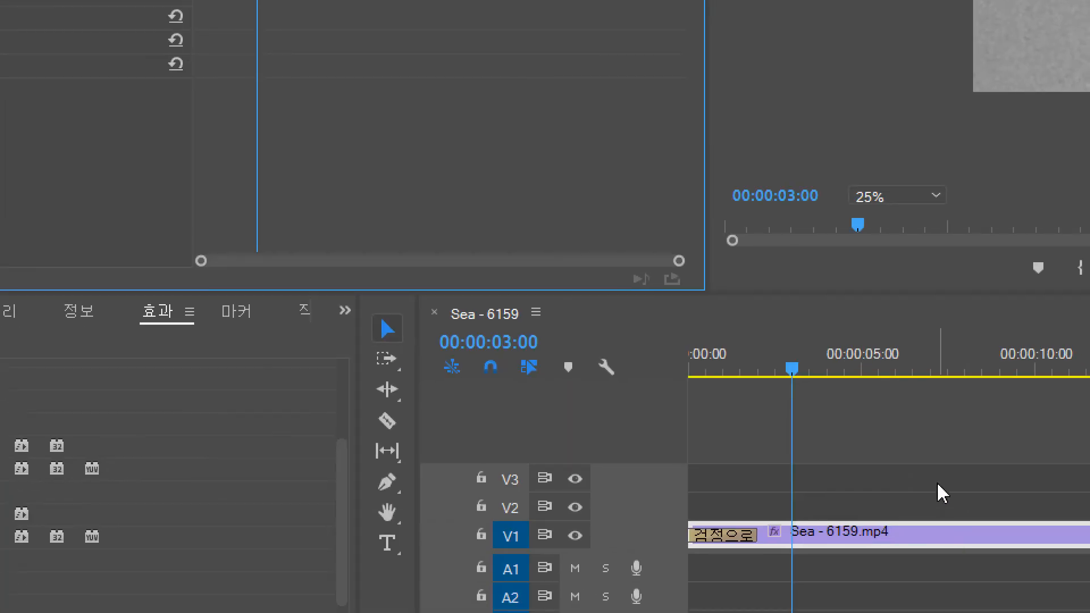
left_click(495, 336)
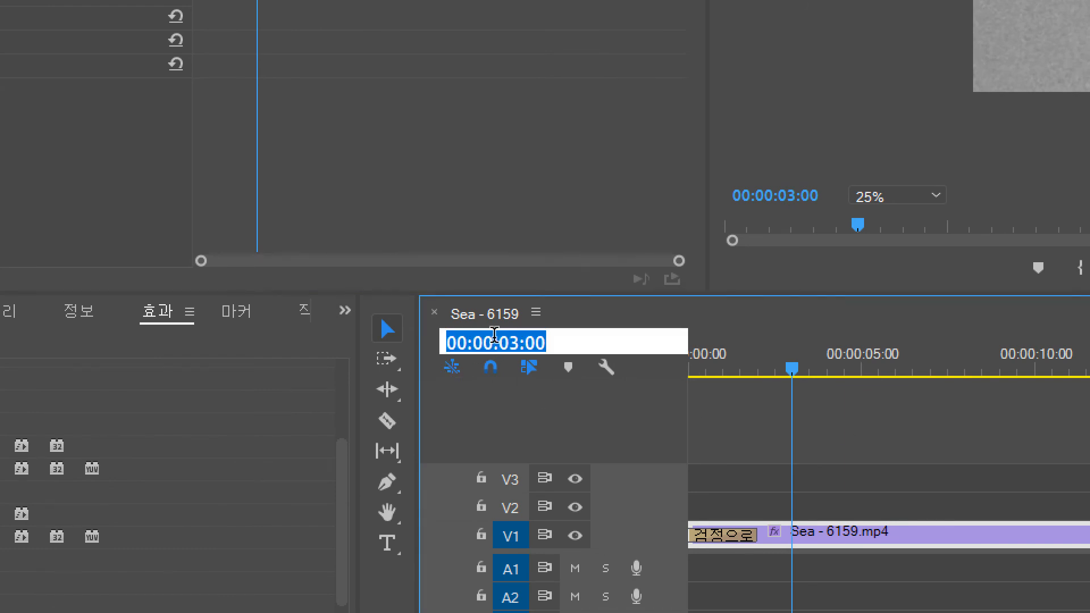
type("5.")
key("Return")
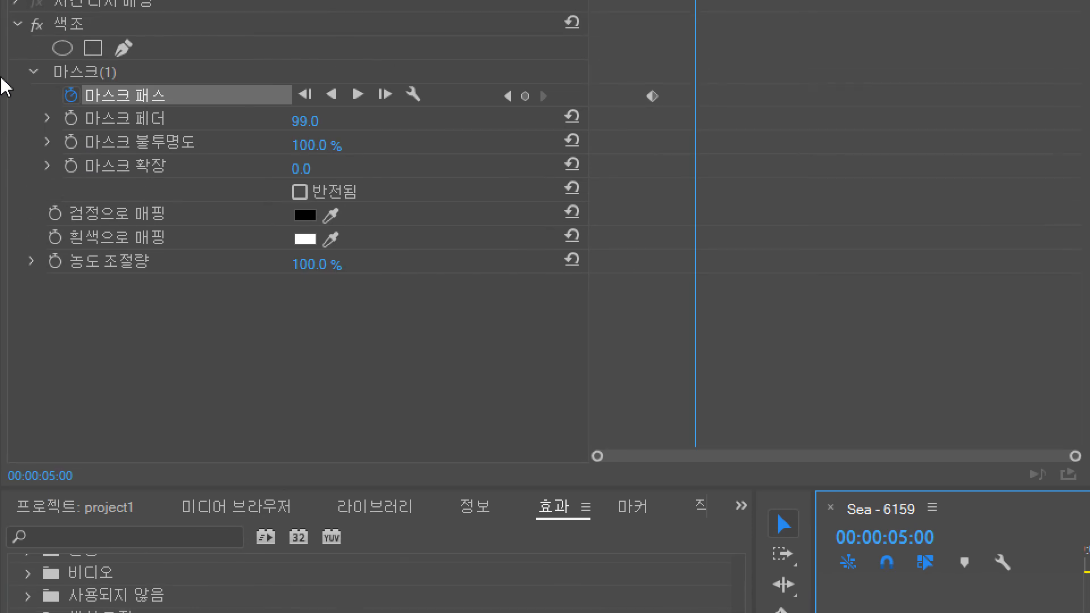
left_click(132, 101)
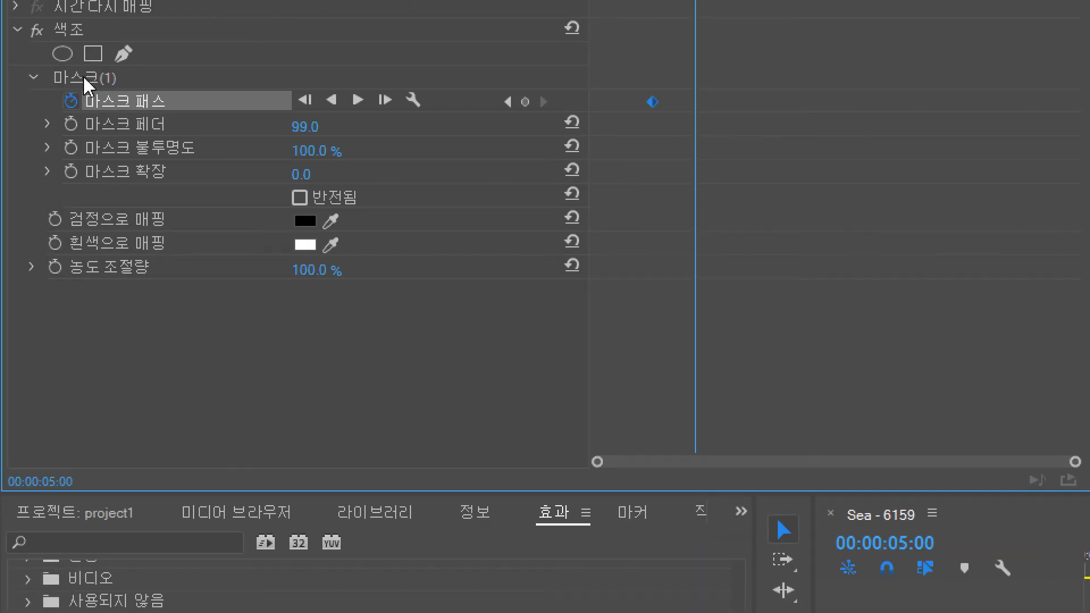
left_click(85, 80)
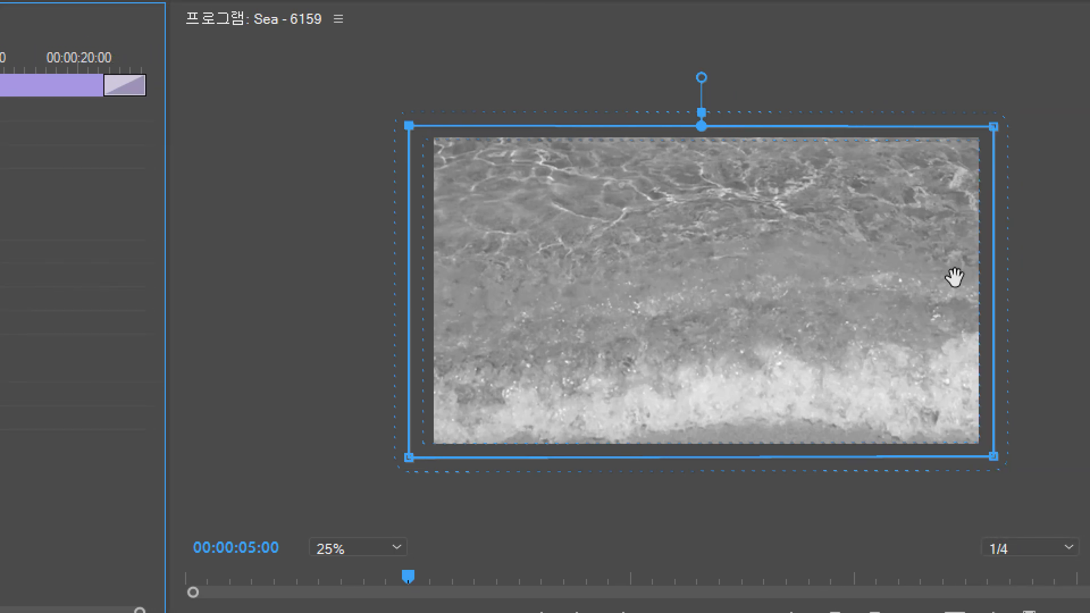
left_click_drag(954, 278, 356, 285)
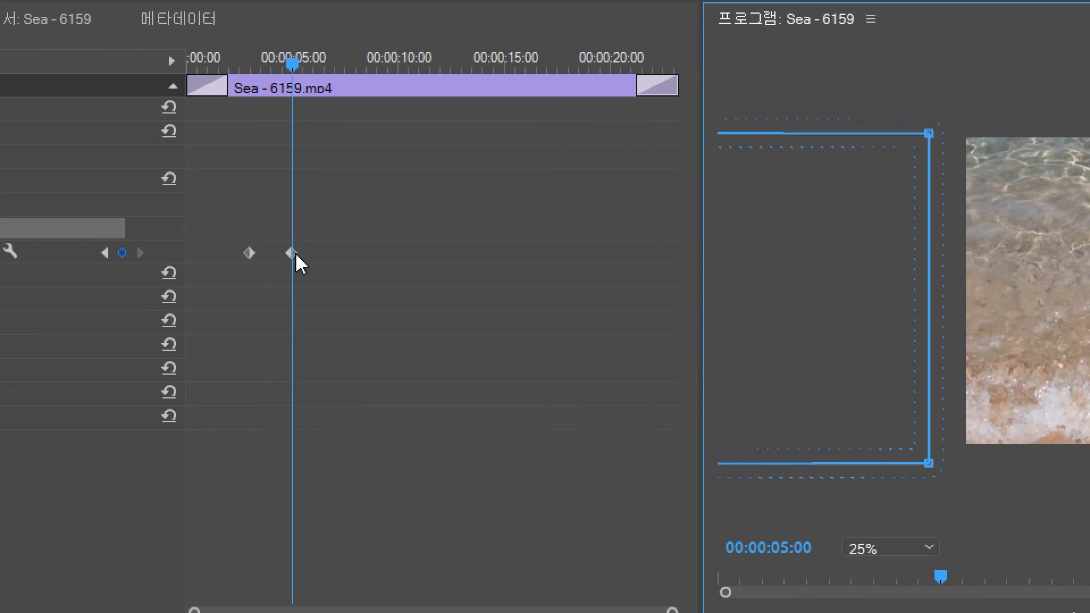
Return the playhead to the start and play the sequence until about 8 seconds to check the mask animation
left_click(287, 71)
left_click_drag(286, 81, 165, 90)
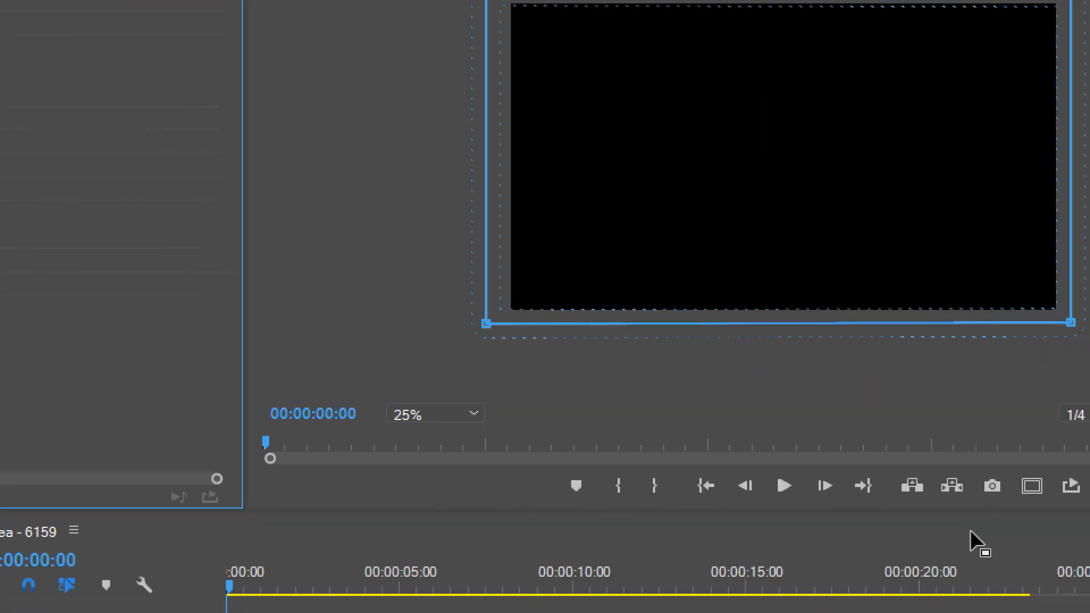
left_click(759, 490)
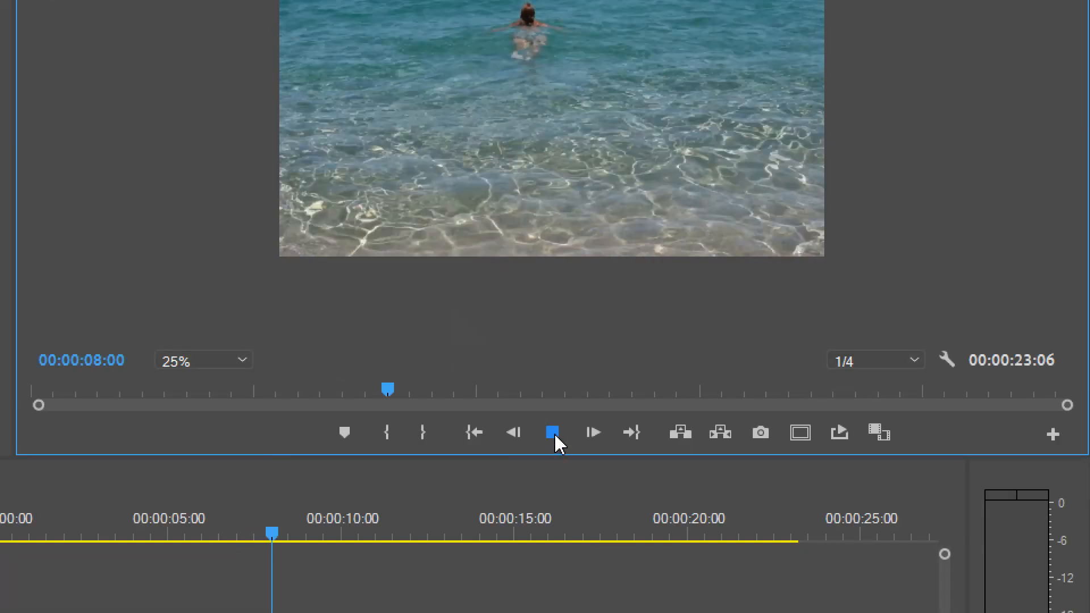
left_click(553, 434)
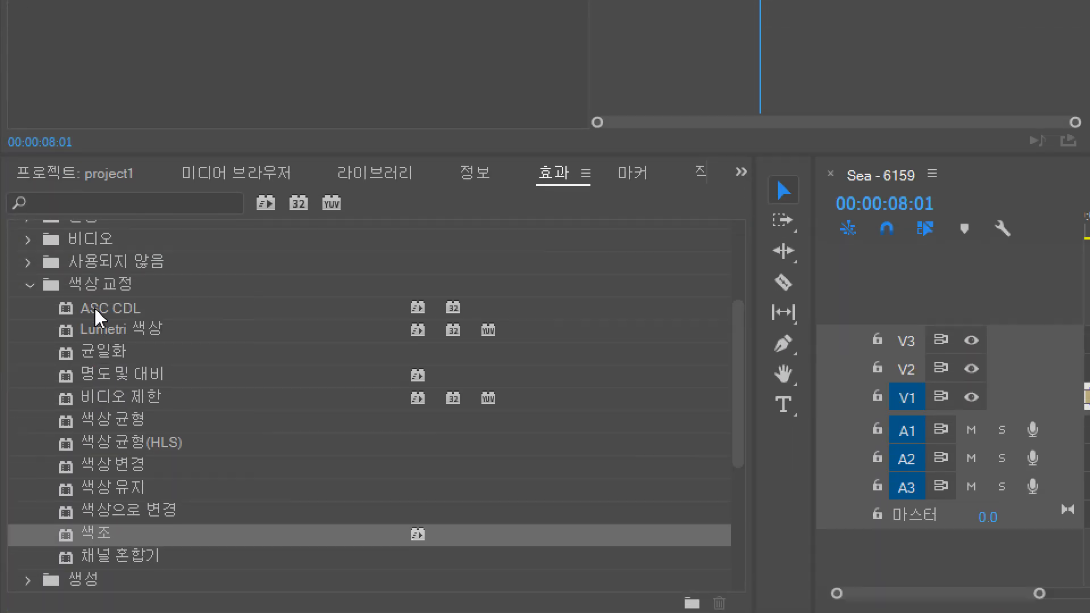
Search the effects library for 키잉 (Keying)
left_click(92, 200)
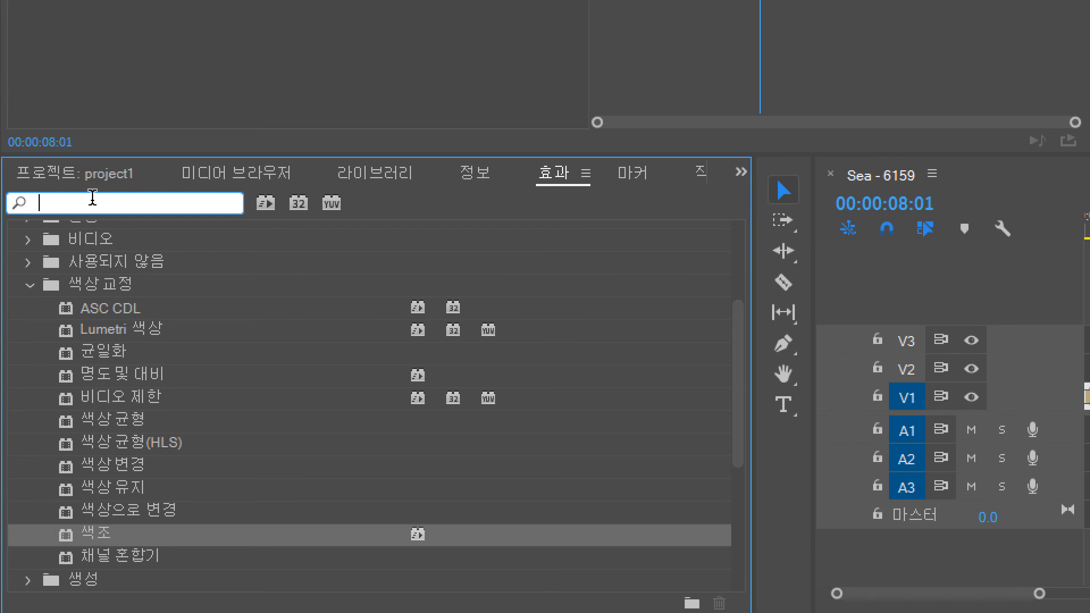
type("zl")
key("BackSpace")
key("BackSpace")
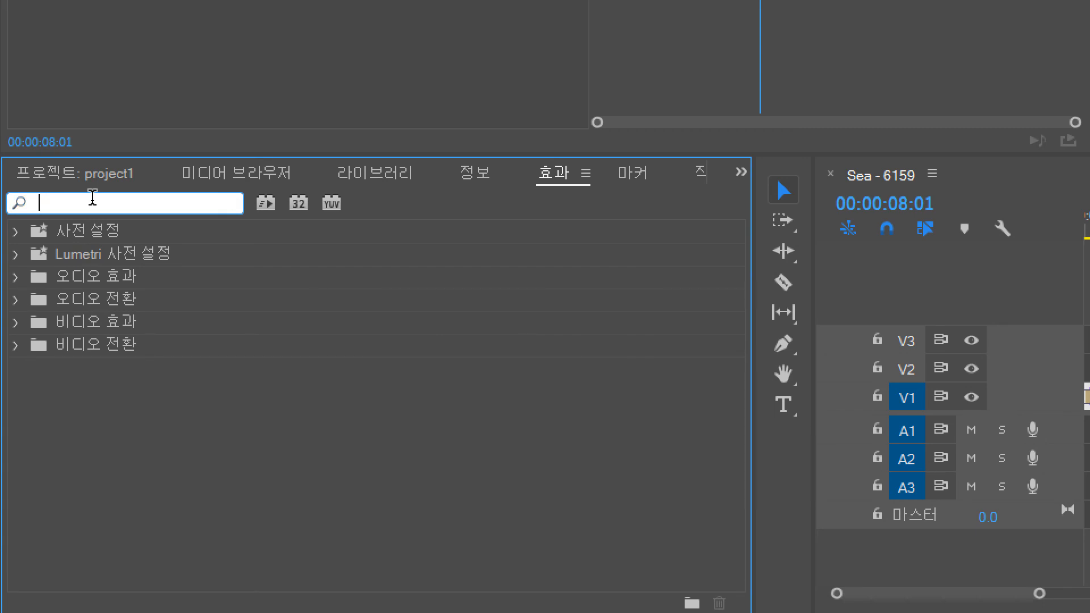
type("키잉")
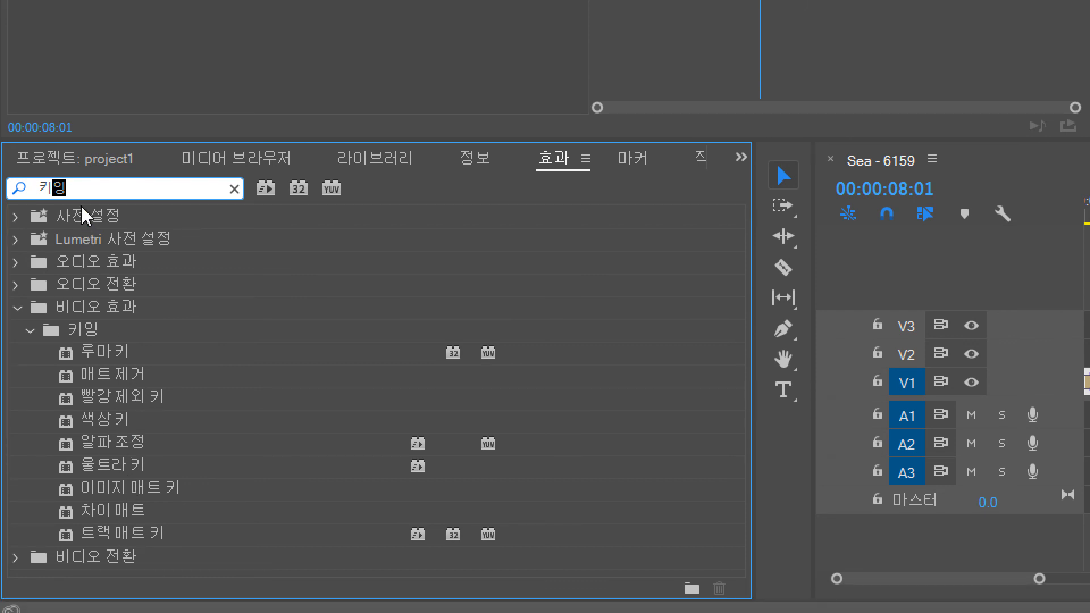
Replace the effects search term with 색조 (Tint)
key("BackSpace")
key("BackSpace")
key("BackSpace")
key("BackSpace")
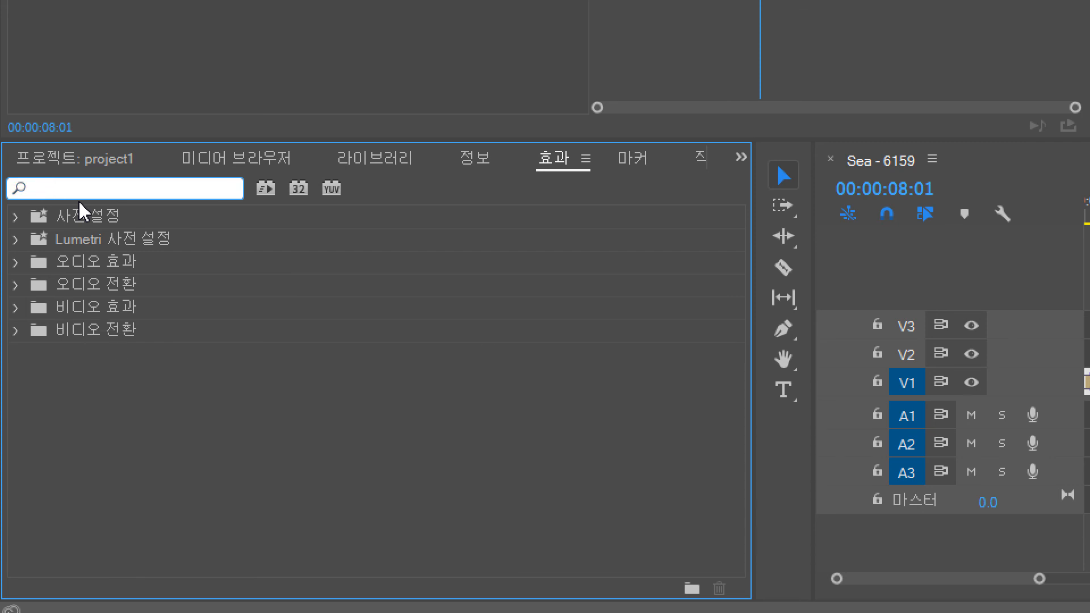
type("색조")
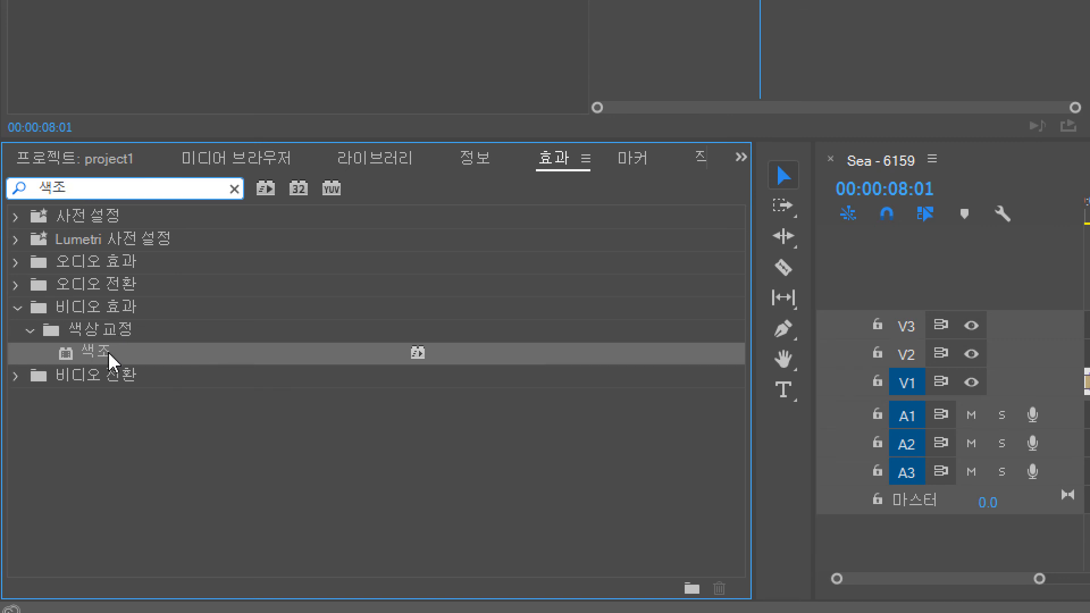
Shorten the effects search term to 색 and look through the color-related effects and transitions it matches
left_click(99, 198)
key("BackSpace")
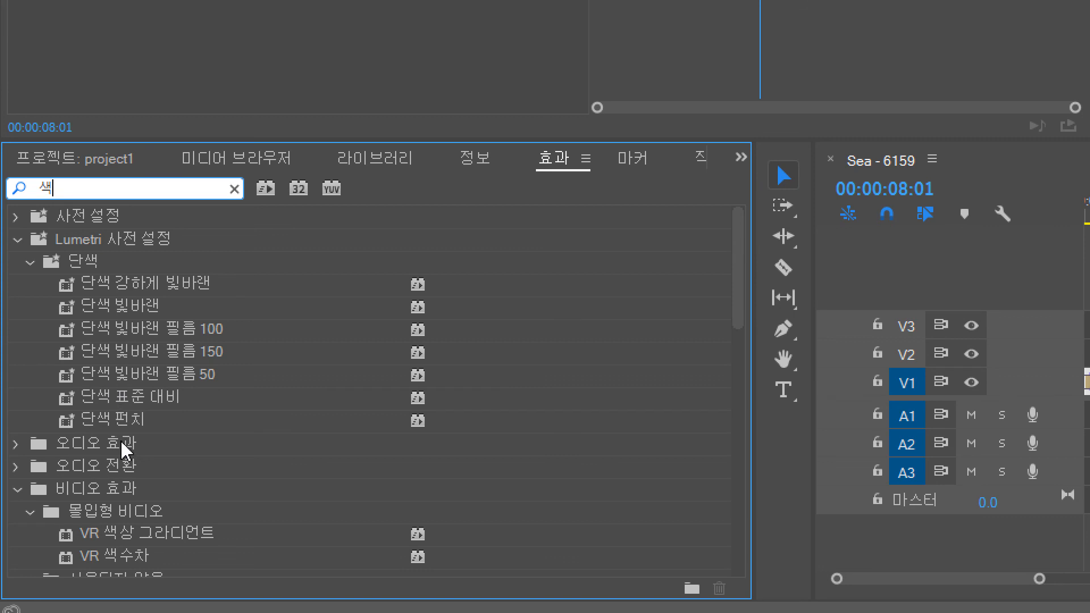
scroll(127, 488, "down", 2)
scroll(128, 498, "down", 8)
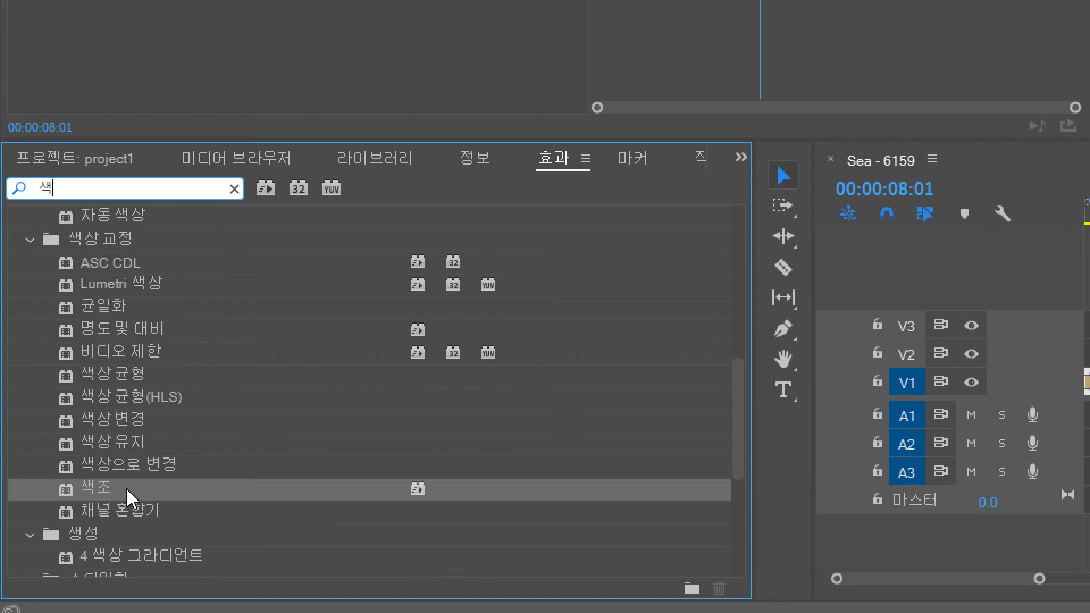
scroll(108, 420, "down", 2)
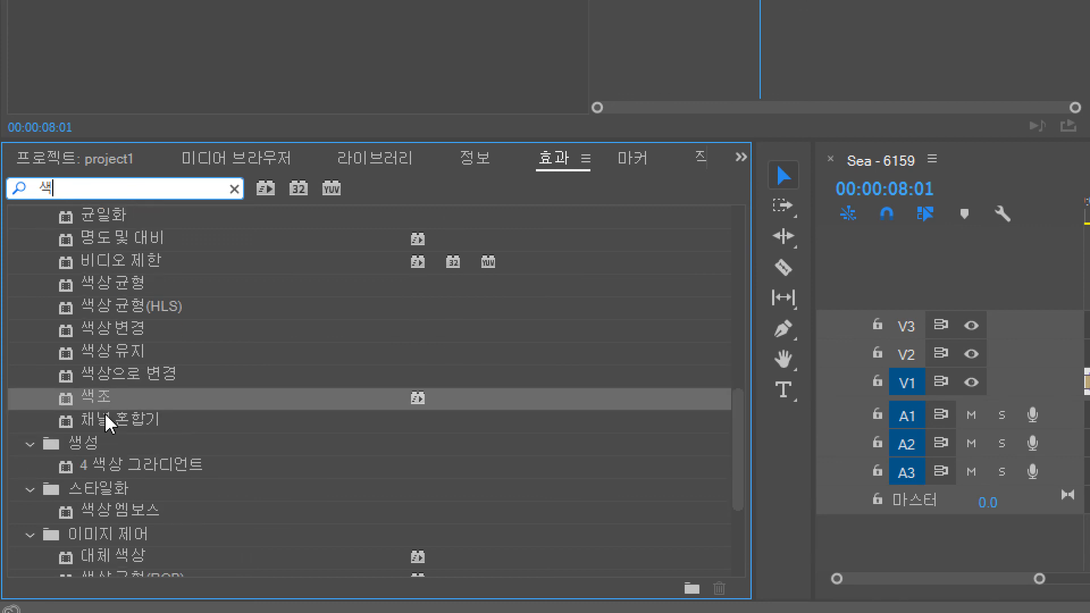
scroll(108, 423, "down", 4)
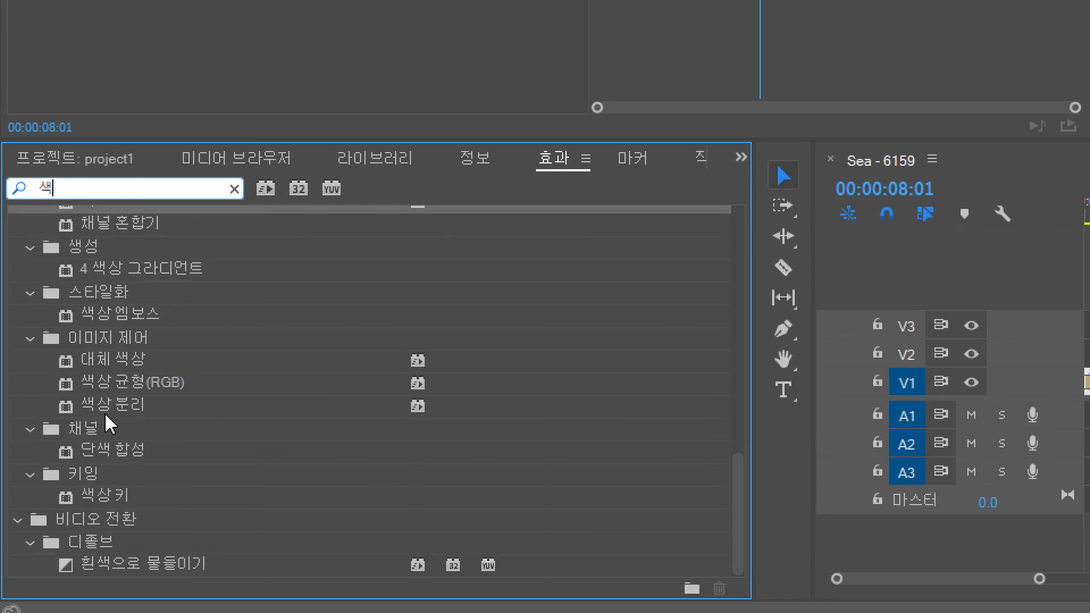
scroll(108, 423, "up", 1)
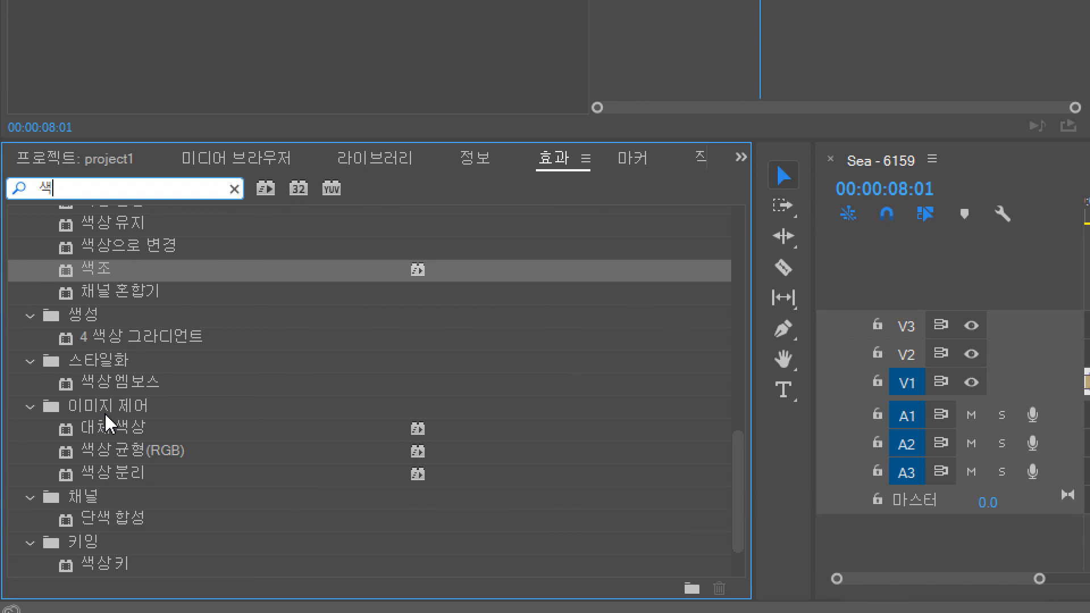
scroll(104, 412, "up", 5)
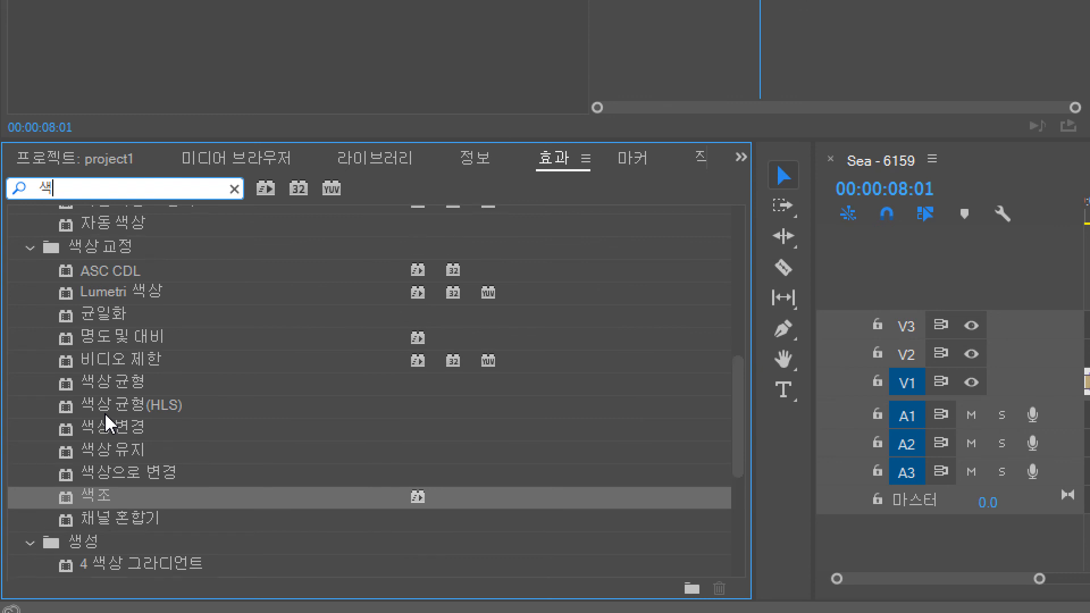
scroll(104, 412, "up", 1)
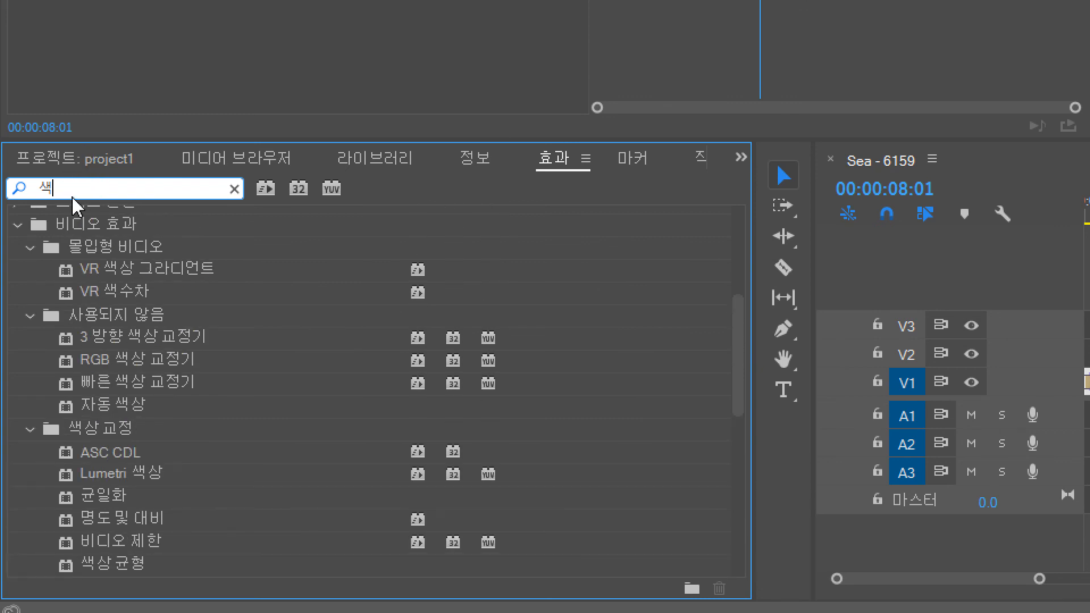
Search the effects for 균형 and apply 색상 균형(HLS) (Color Balance HLS) to the sea clip on V1
left_click_drag(53, 189, 31, 189)
type("규")
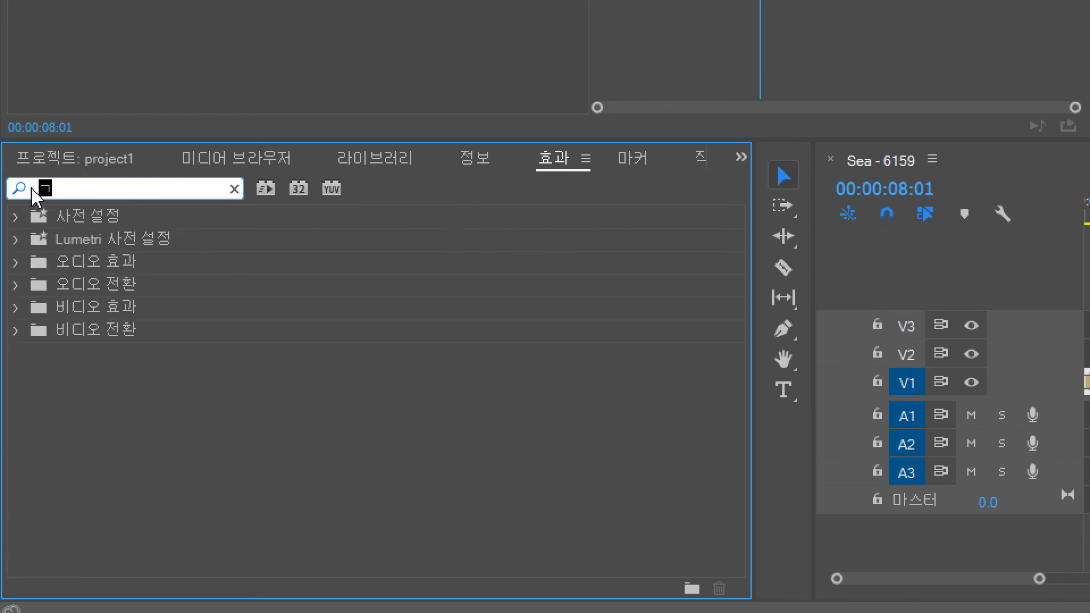
type("ㄴ형")
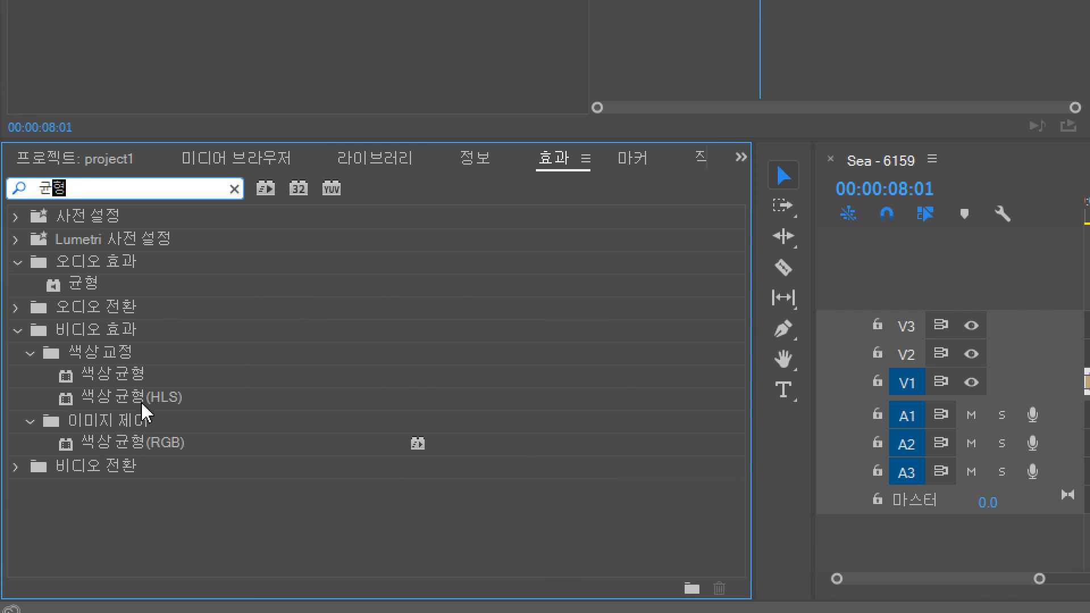
left_click(143, 399)
left_click_drag(143, 408, 1089, 380)
left_click_drag(954, 380, 955, 381)
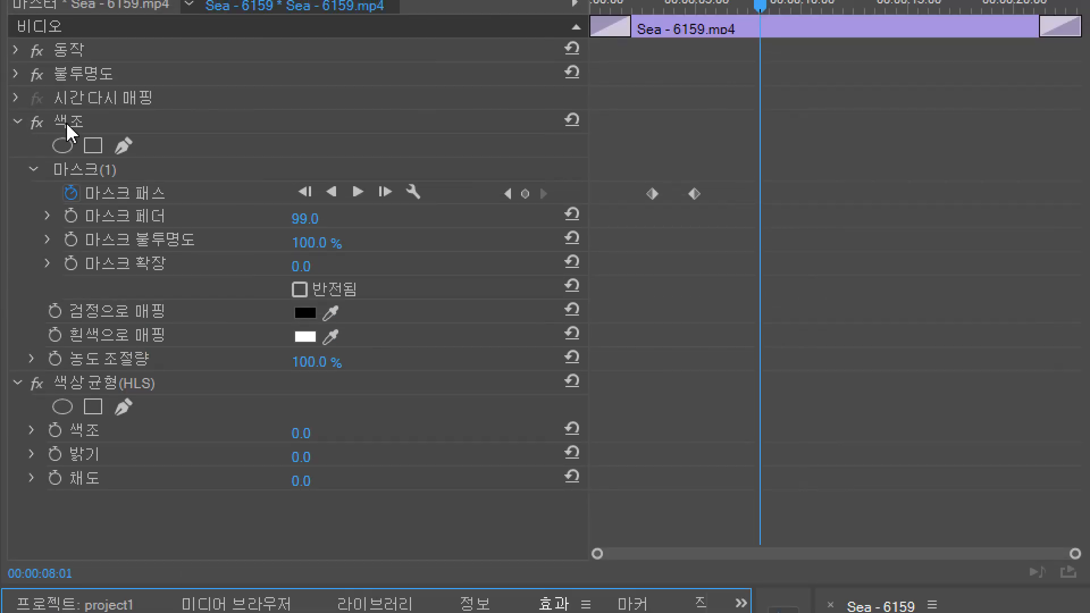
Collapse the 색조 (Tint) effect's settings and try adjusting the 색조 (Hue) value of 색상 균형(HLS)
left_click(18, 122)
left_click(92, 146)
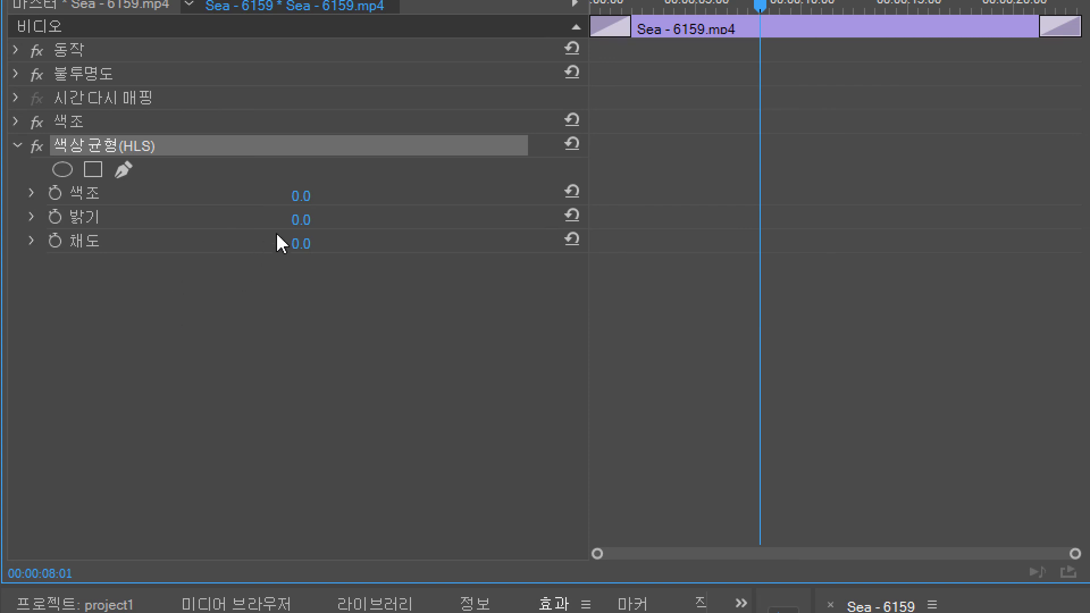
left_click_drag(295, 202, 313, 202)
Delete the 색상 균형(HLS) and 색조 (Tint) effects from the sea clip
key("Delete")
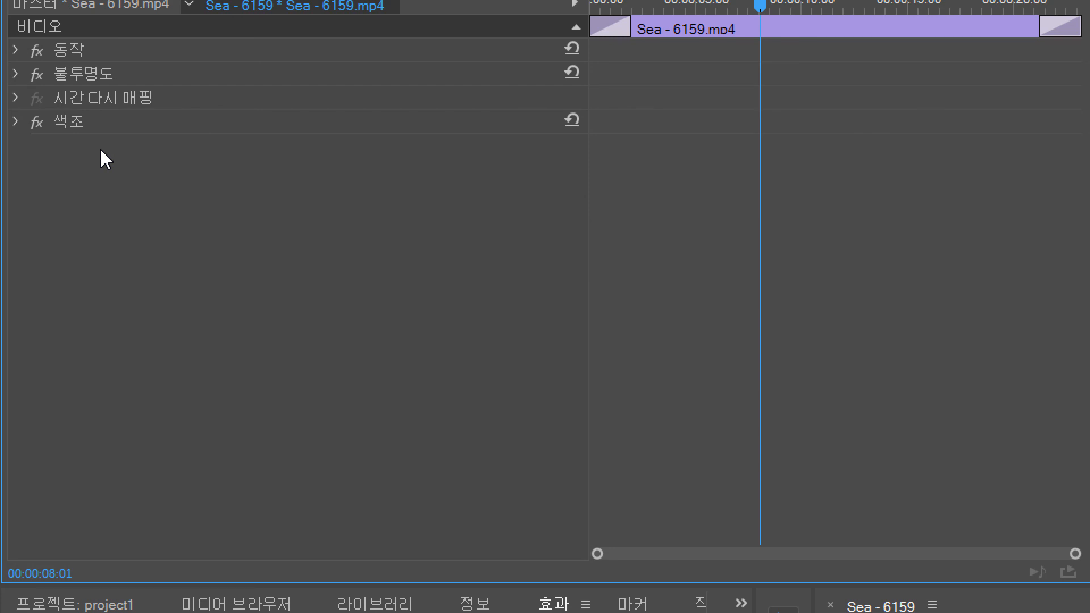
left_click(79, 118)
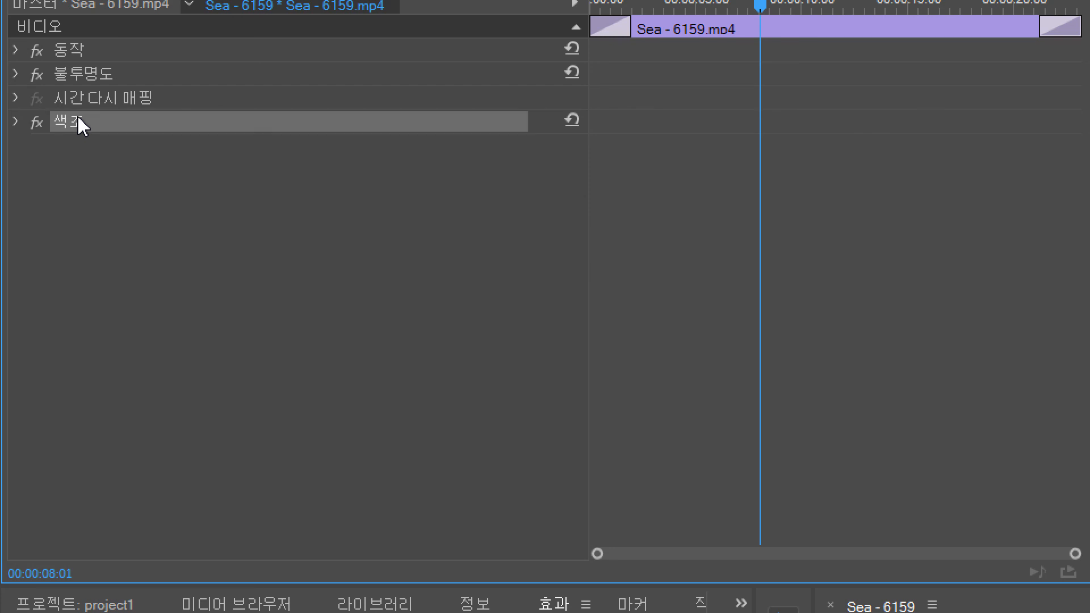
key("Delete")
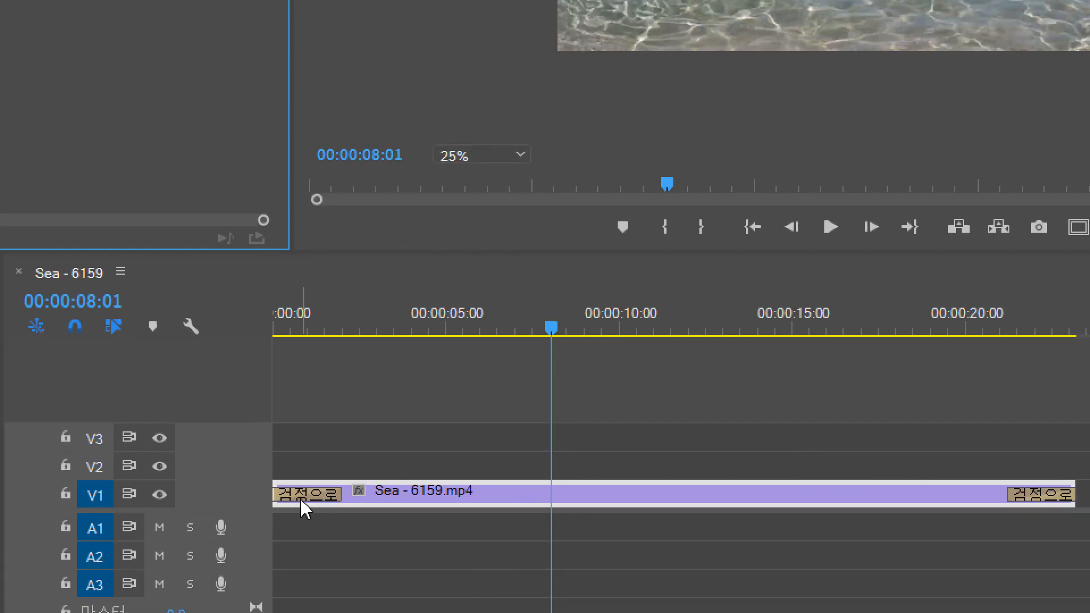
Remove the 검정으로 물들이기 (Dip to Black) transitions from both ends of the sea clip and collapse the 비디오 효과 (Video Effects) folder
left_click(301, 495)
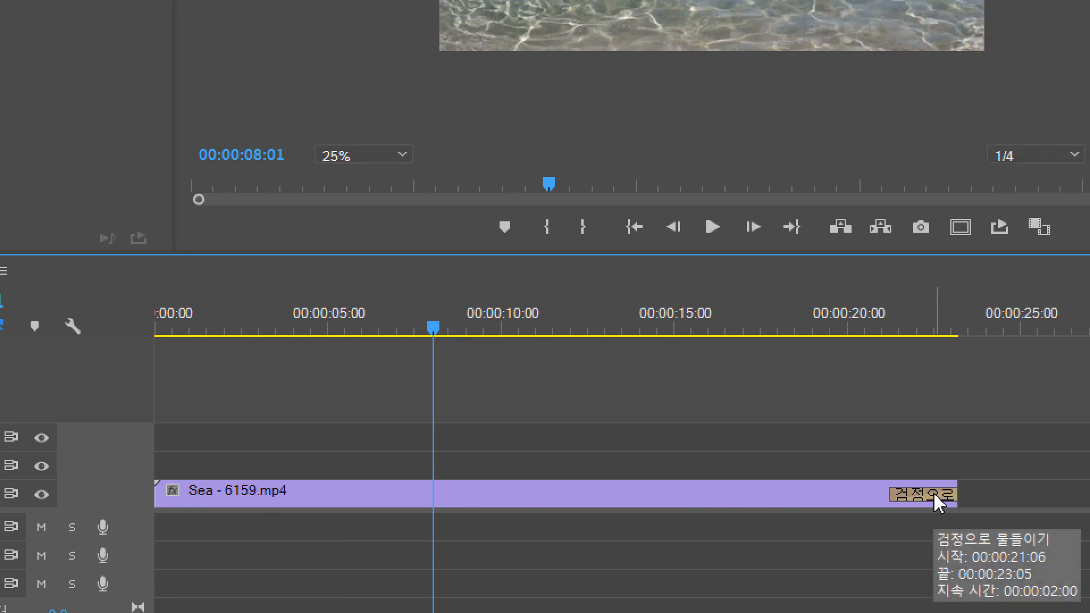
left_click(935, 492)
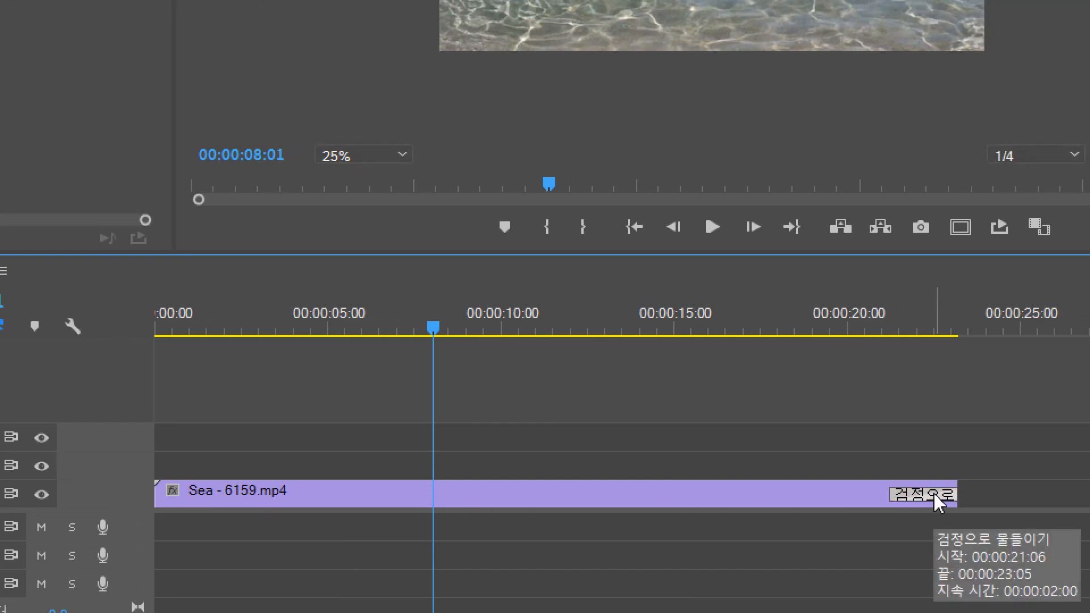
key("Delete")
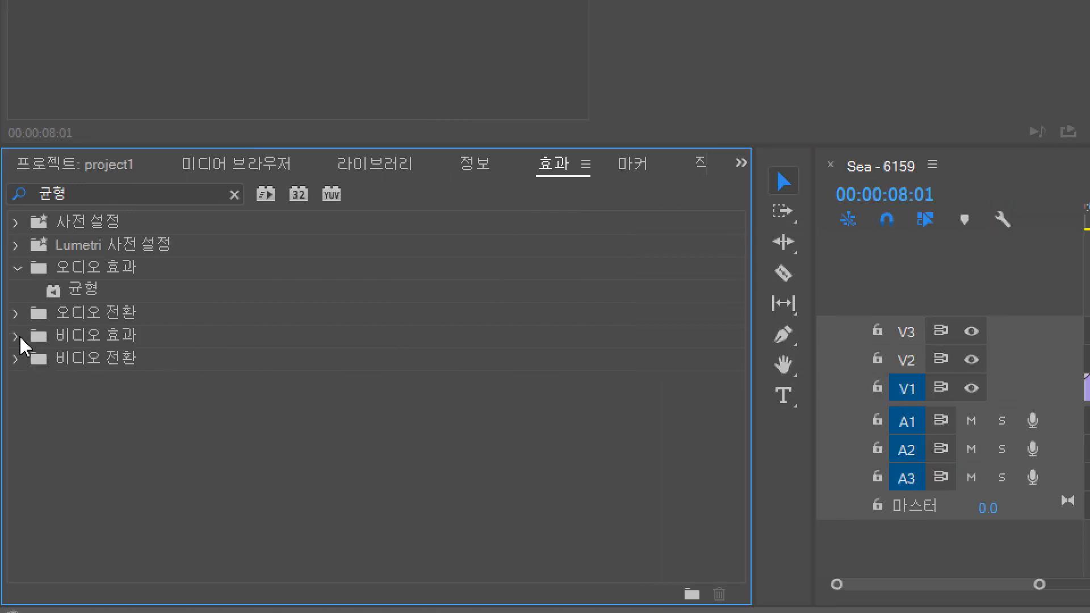
left_click(19, 336)
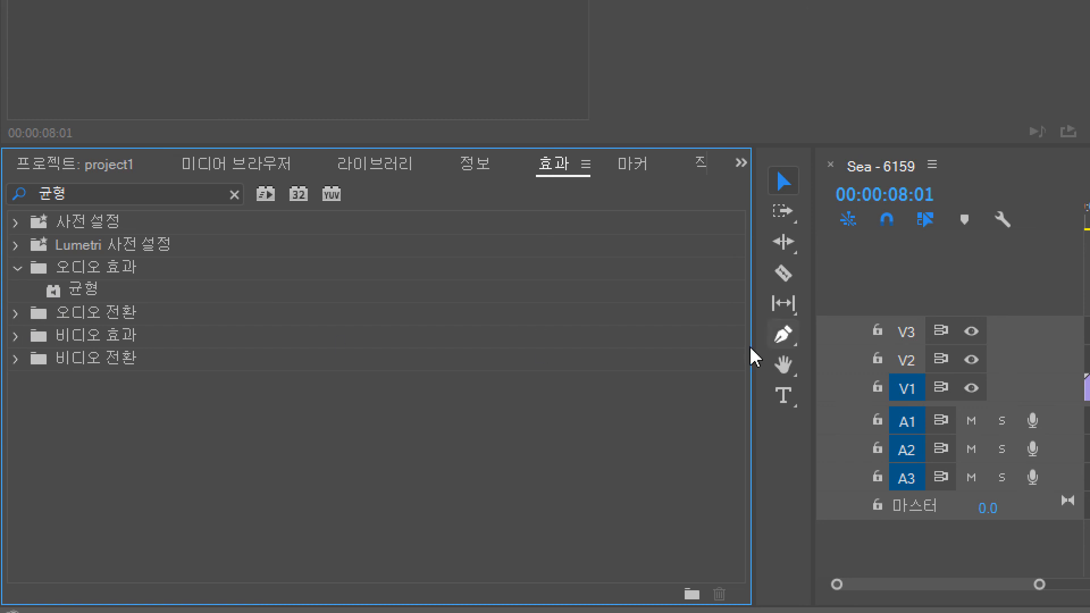